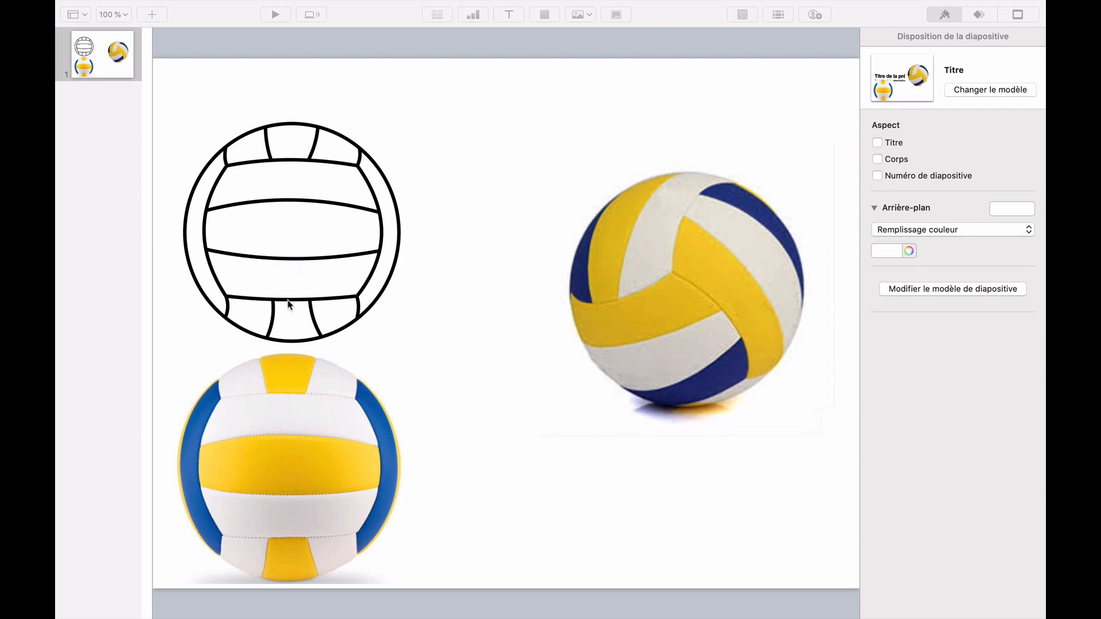
Rotate the grouped volleyball line drawing to an angle of 194.9°.
click(312, 284)
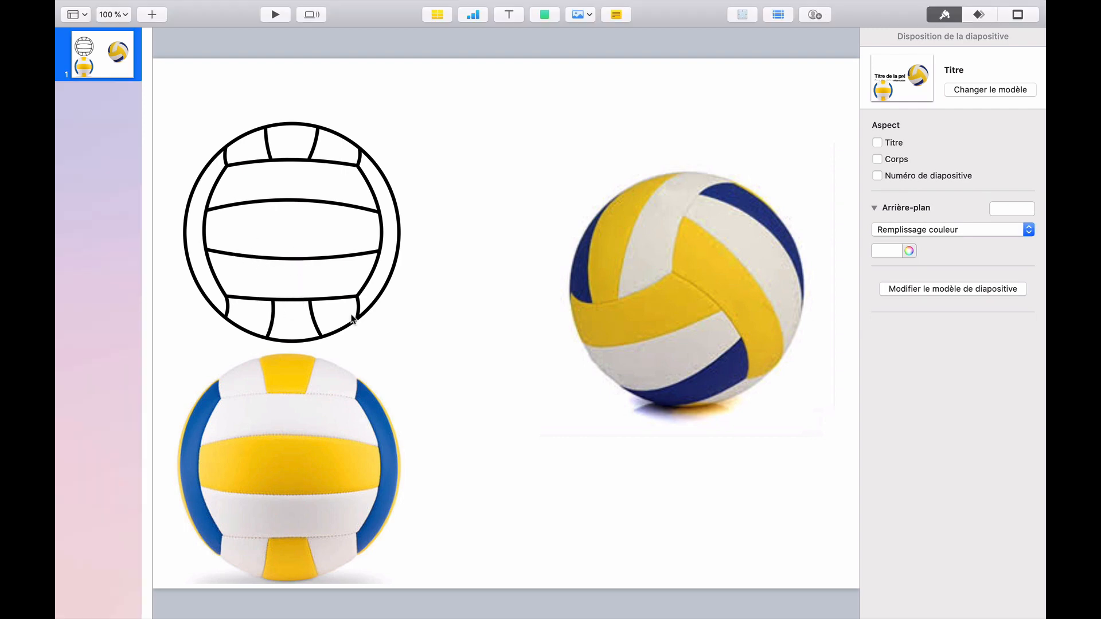
click(347, 315)
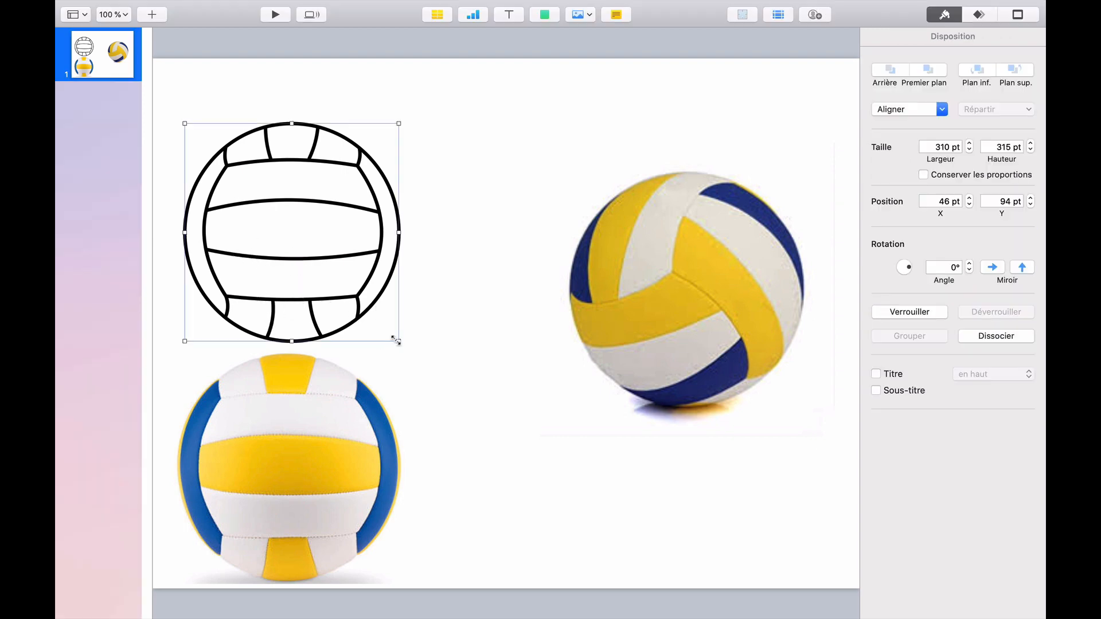
mouse_move(396, 340)
mouse_down()
mouse_move(452, 299)
mouse_move(432, 147)
mouse_move(263, 120)
mouse_move(370, 285)
mouse_move(261, 195)
mouse_move(352, 233)
mouse_move(269, 252)
mouse_move(404, 210)
mouse_up()
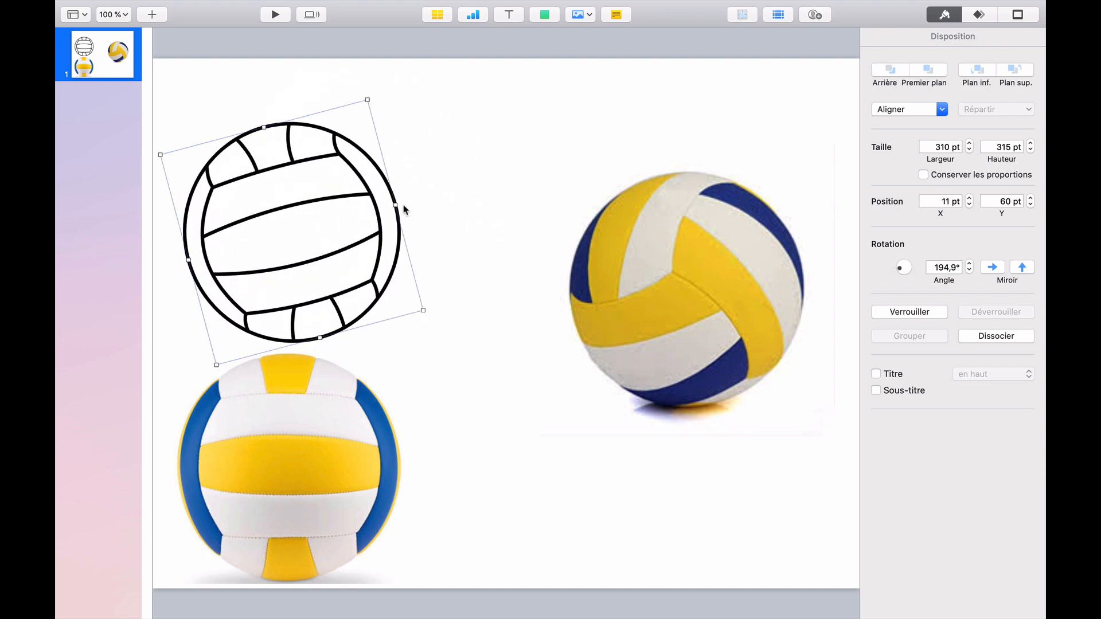
Preview the Tournoiement entrance effect and apply it to the volleyball line drawing.
click(979, 16)
click(931, 87)
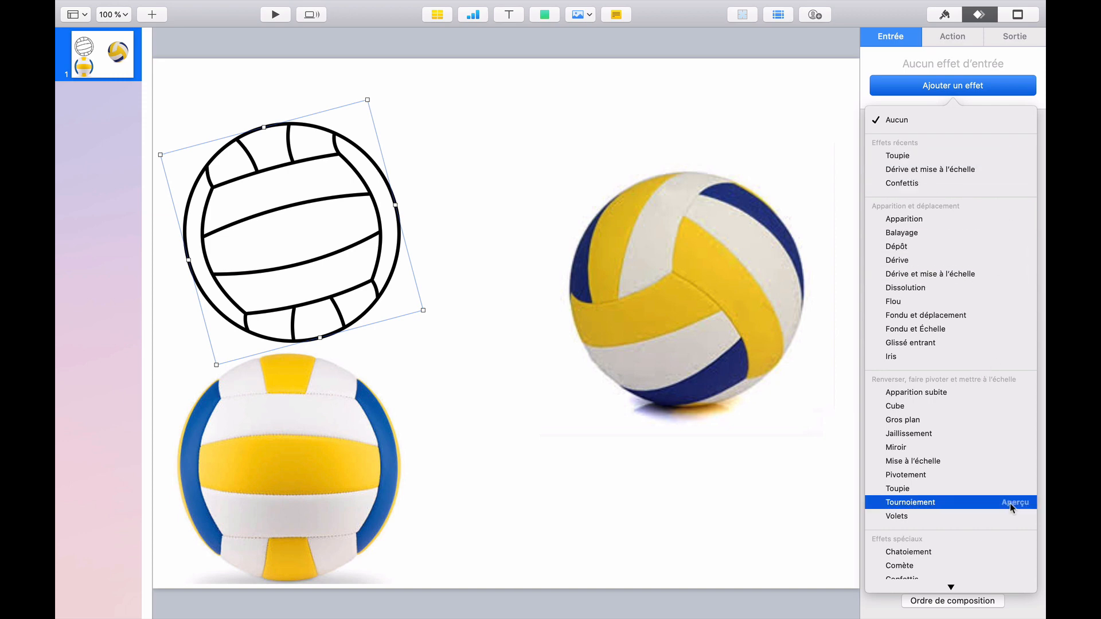
click(1013, 503)
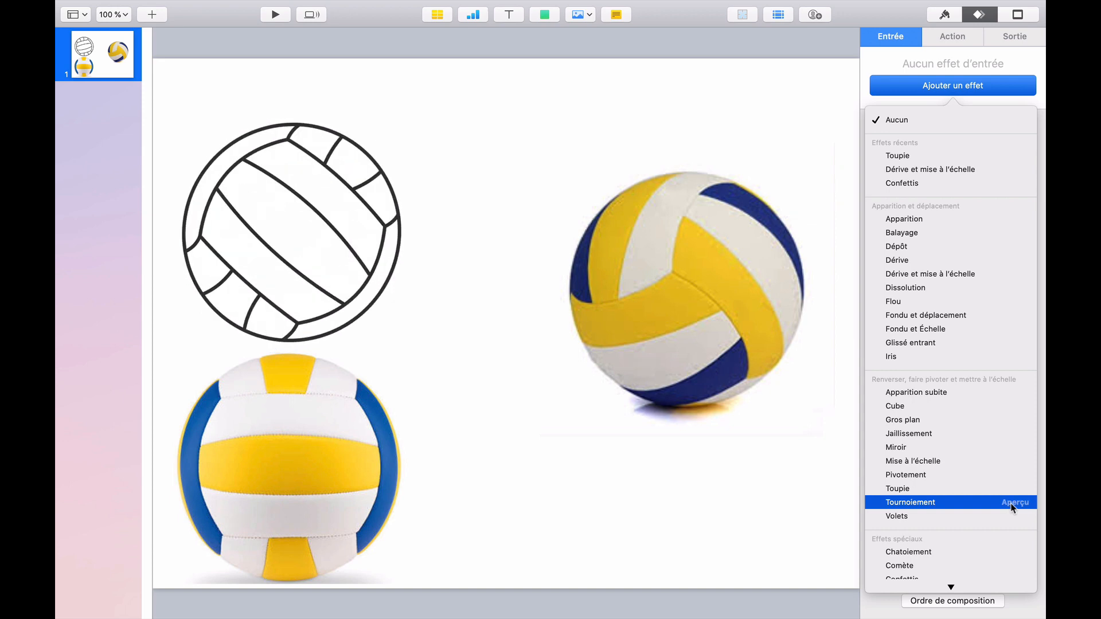
click(965, 501)
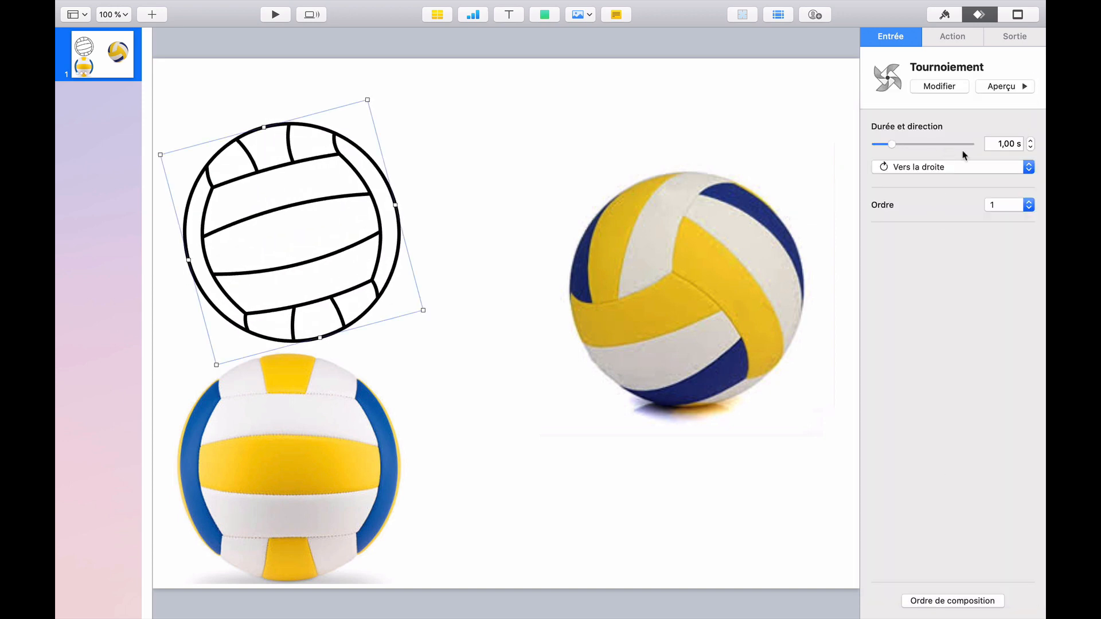
Lengthen the duration of the Tournoiement effect and preview the line drawing's animation.
click(1033, 140)
click(1033, 141)
click(1032, 141)
click(1003, 87)
click(408, 169)
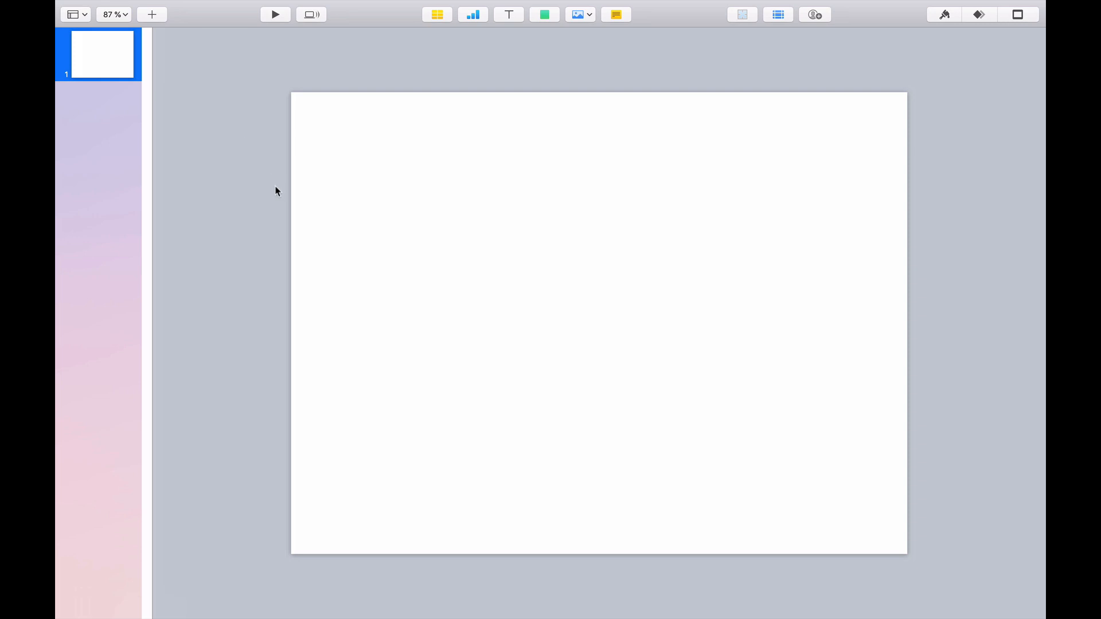
key(super+v)
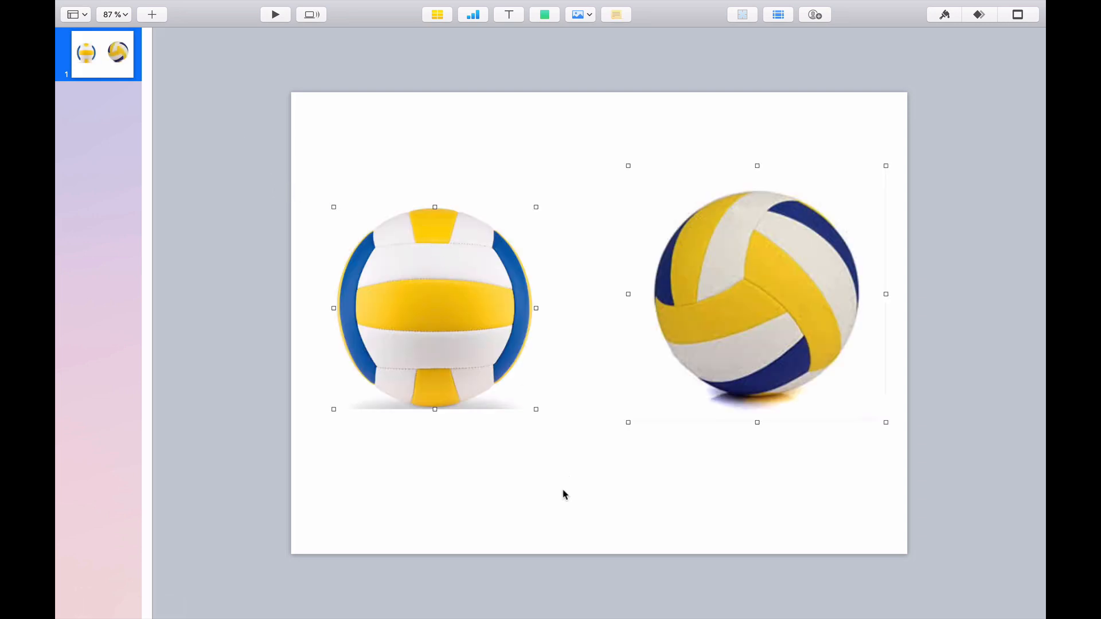
click(565, 494)
key(super+a)
key(Delete)
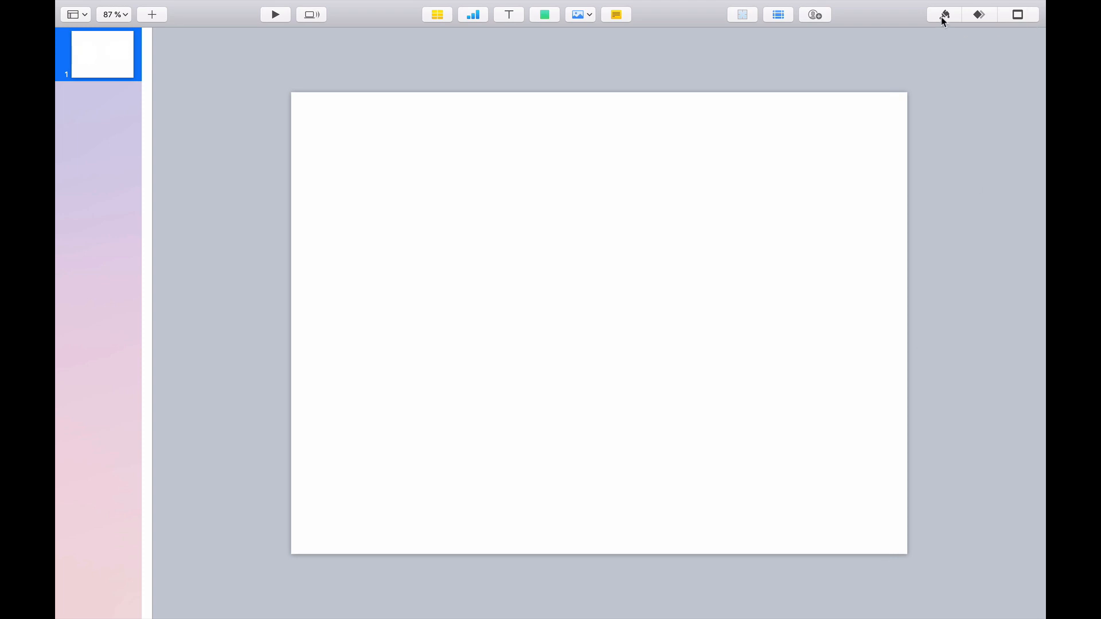
Paste the two volleyball photos into the Titre slide model and finish editing the model.
click(941, 16)
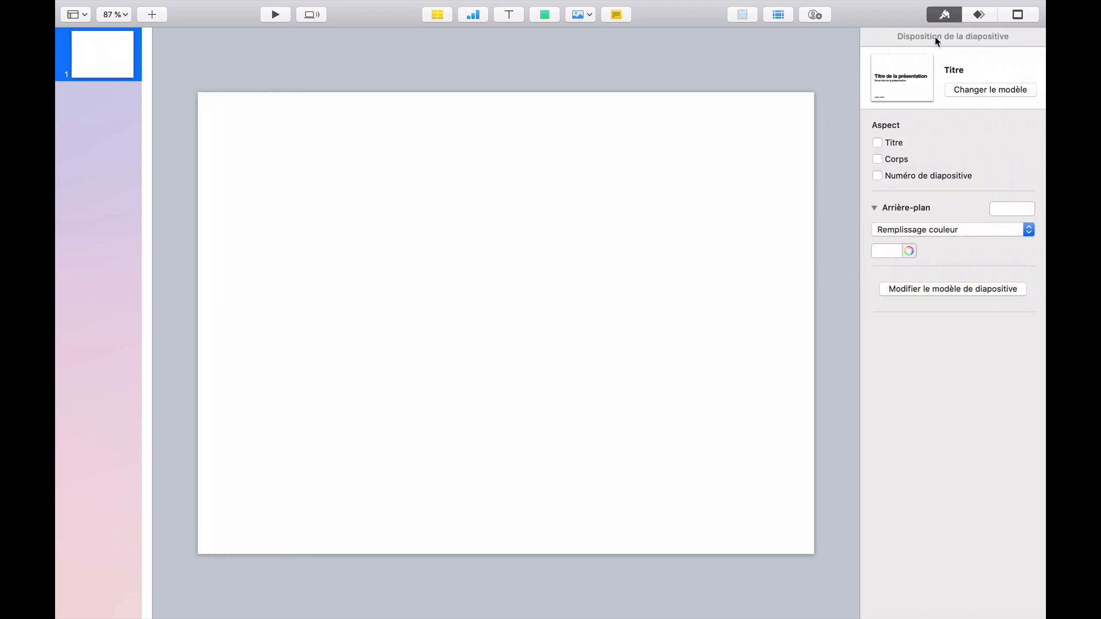
click(916, 291)
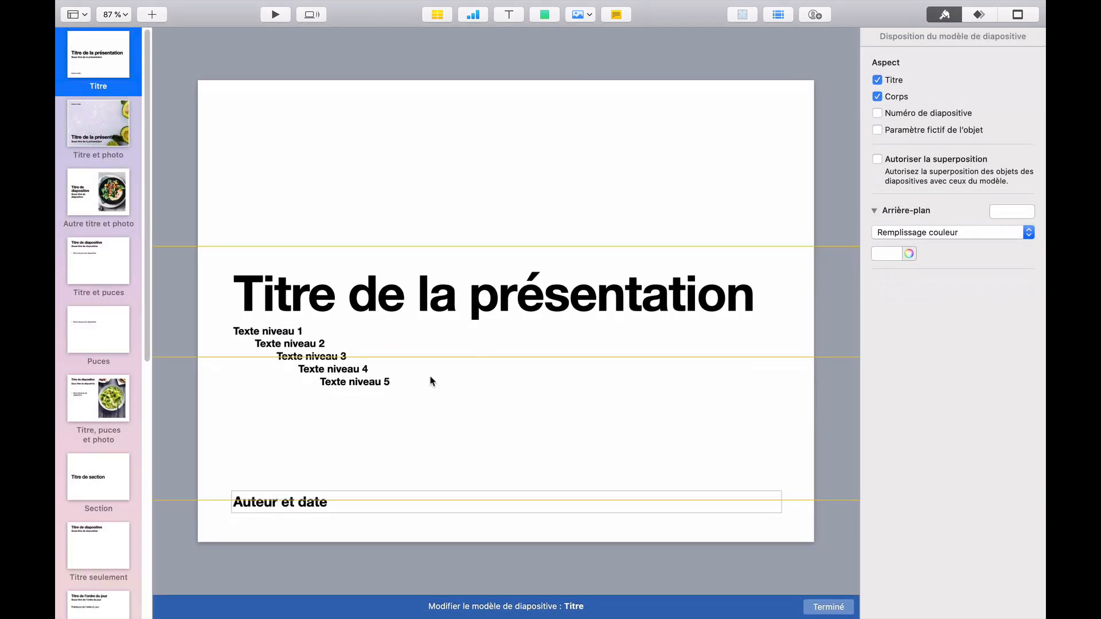
key(super+v)
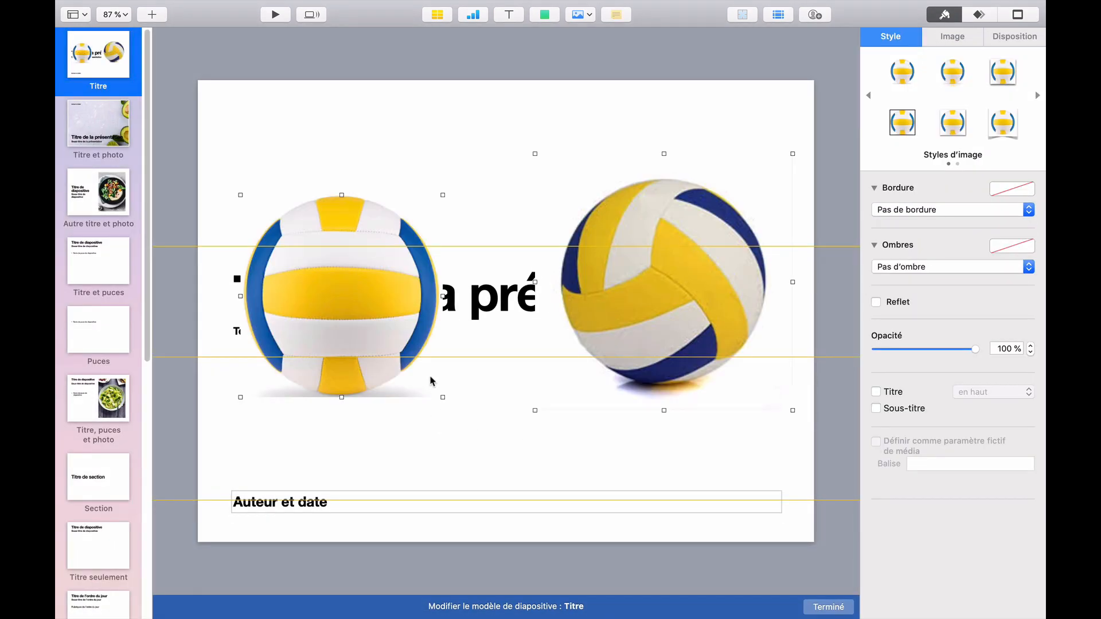
click(830, 607)
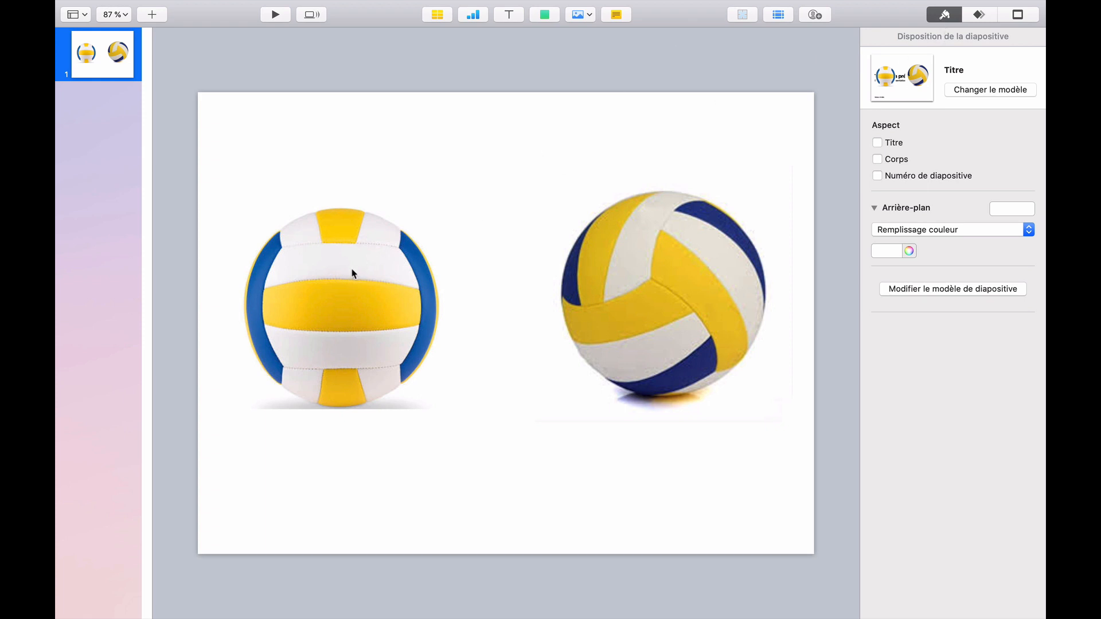
Insert a circle shape and size it to cover the front-facing blue, white and yellow volleyball.
click(545, 16)
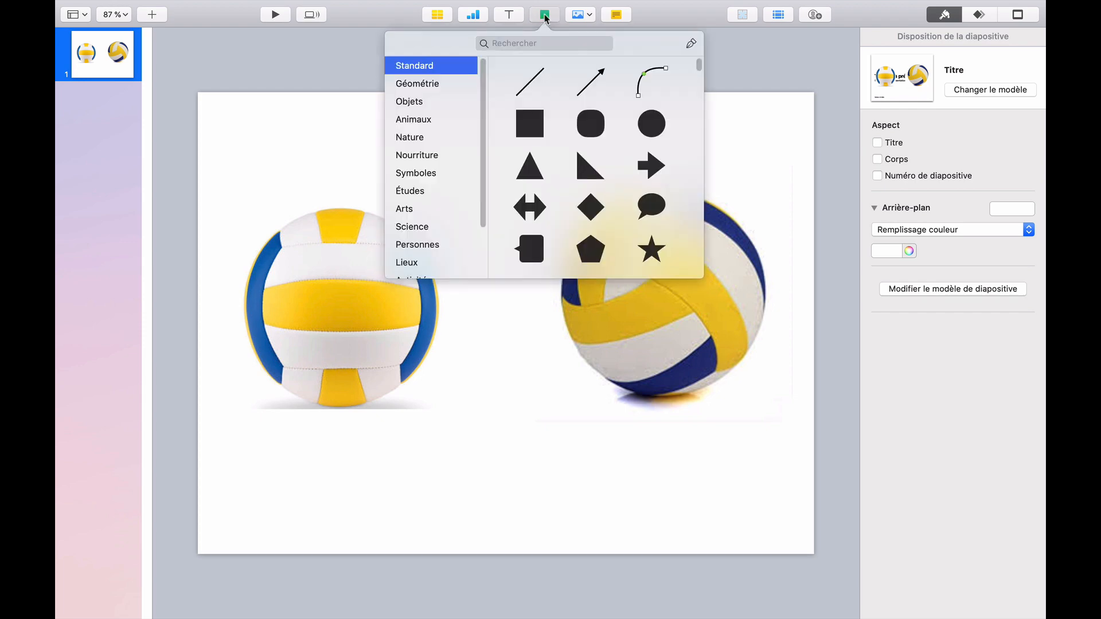
click(652, 123)
drag(516, 336, 445, 408)
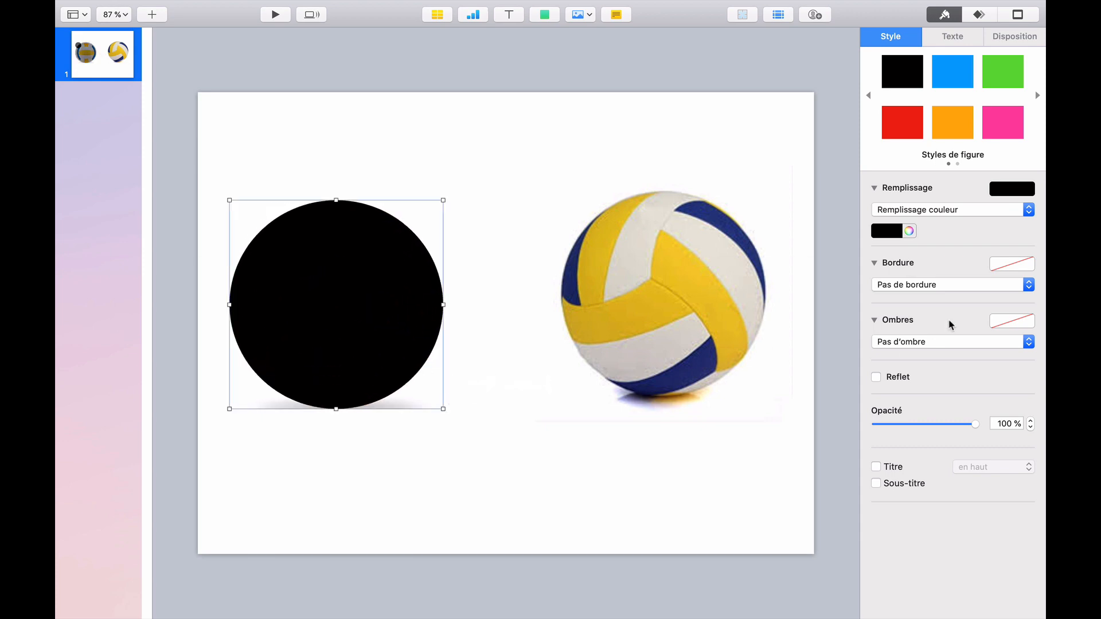
Give the circle a 5 pt black line border and remove its fill.
click(1020, 267)
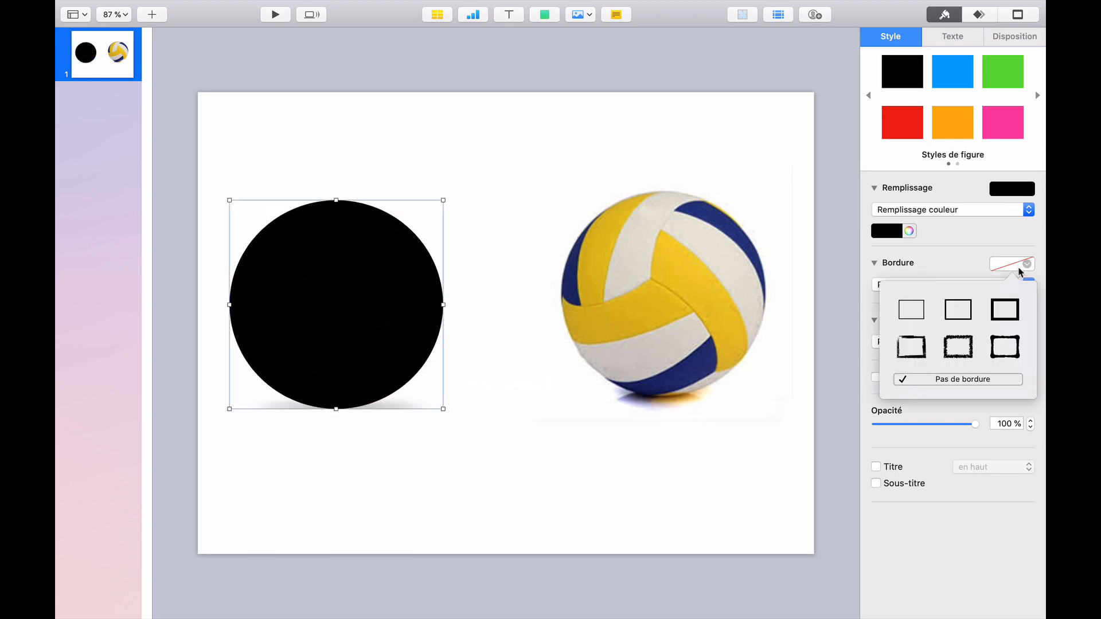
click(912, 313)
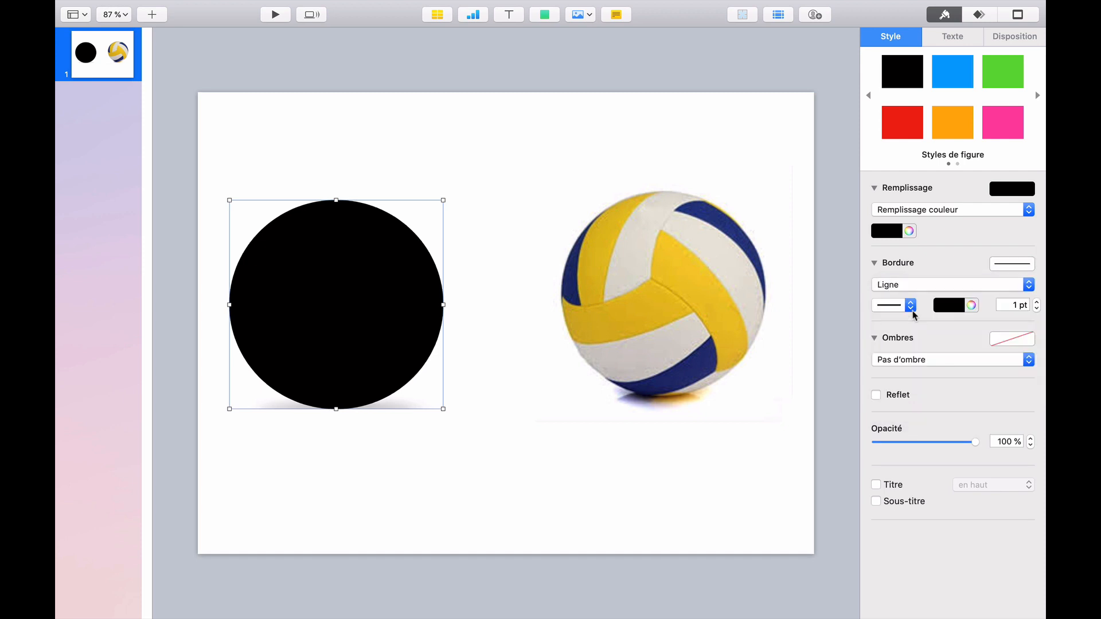
click(1037, 303)
click(1037, 302)
click(1037, 302)
click(1037, 302)
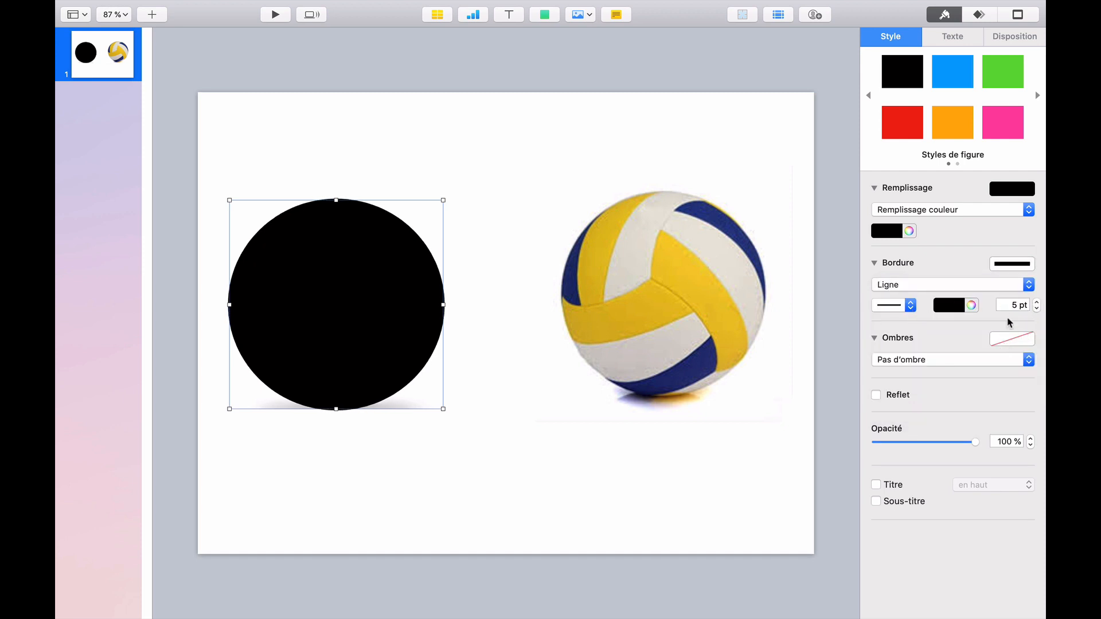
click(1021, 190)
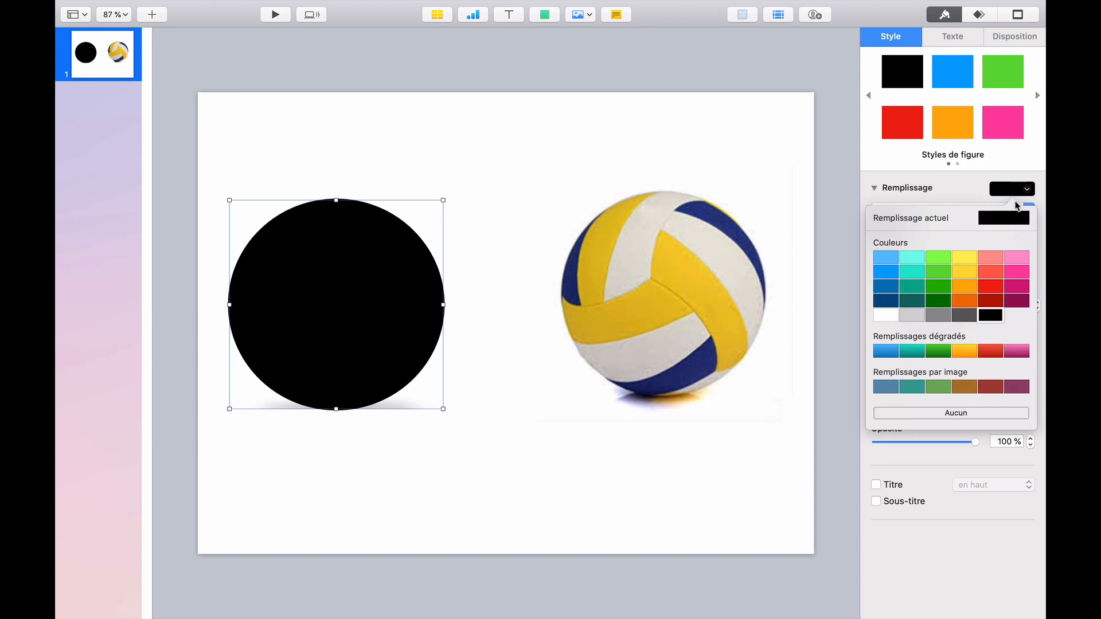
click(943, 411)
click(690, 430)
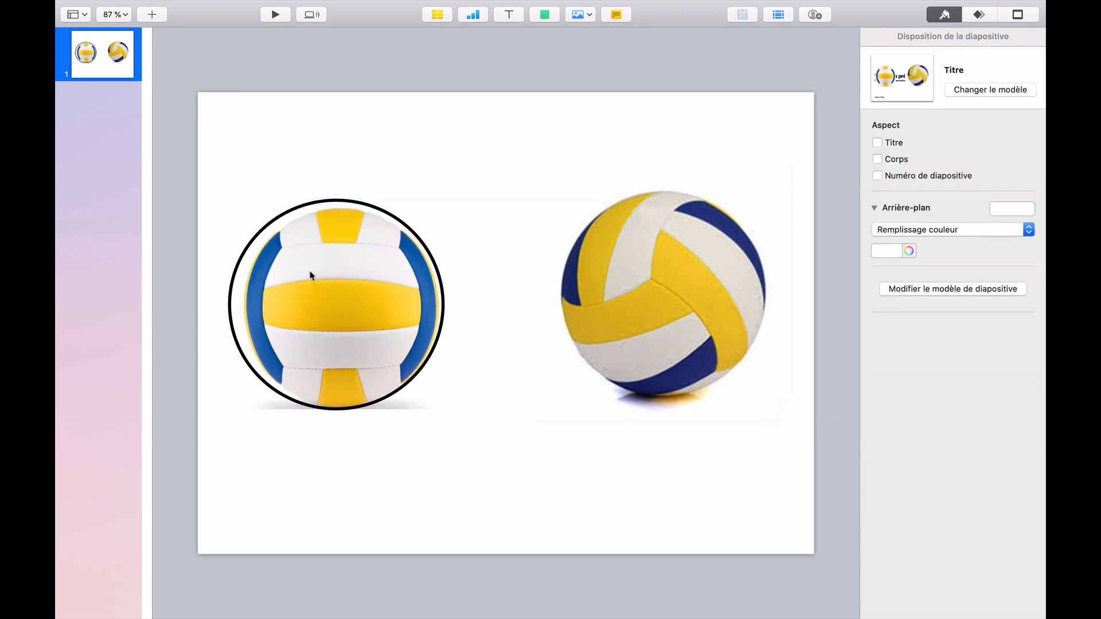
Resize the circle so that its border follows the edge of the front-facing volleyball.
click(431, 363)
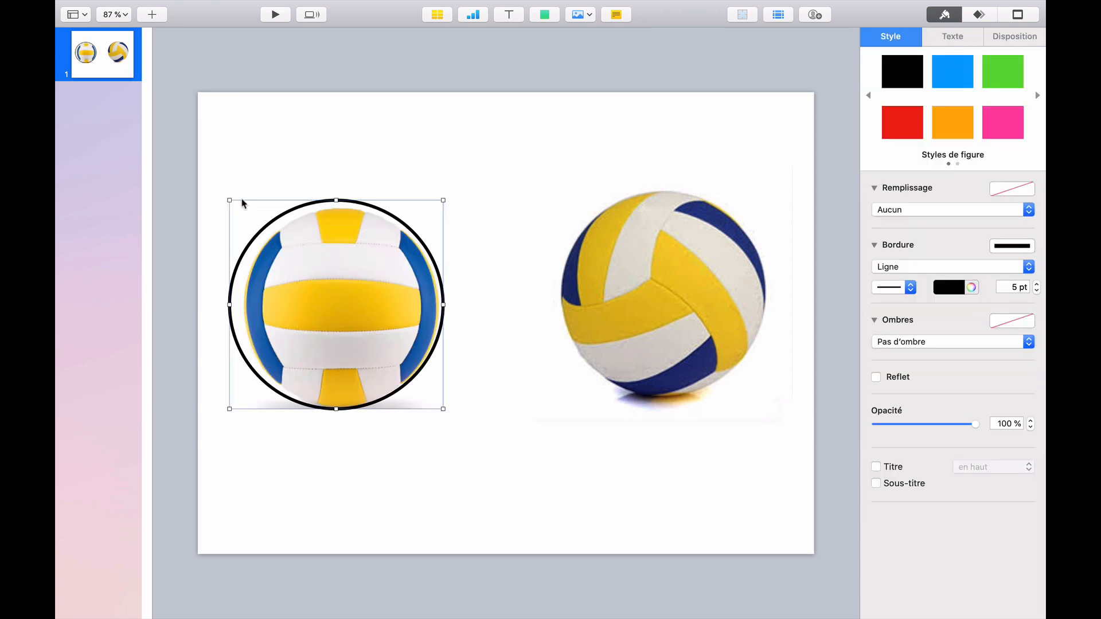
drag(229, 201, 240, 207)
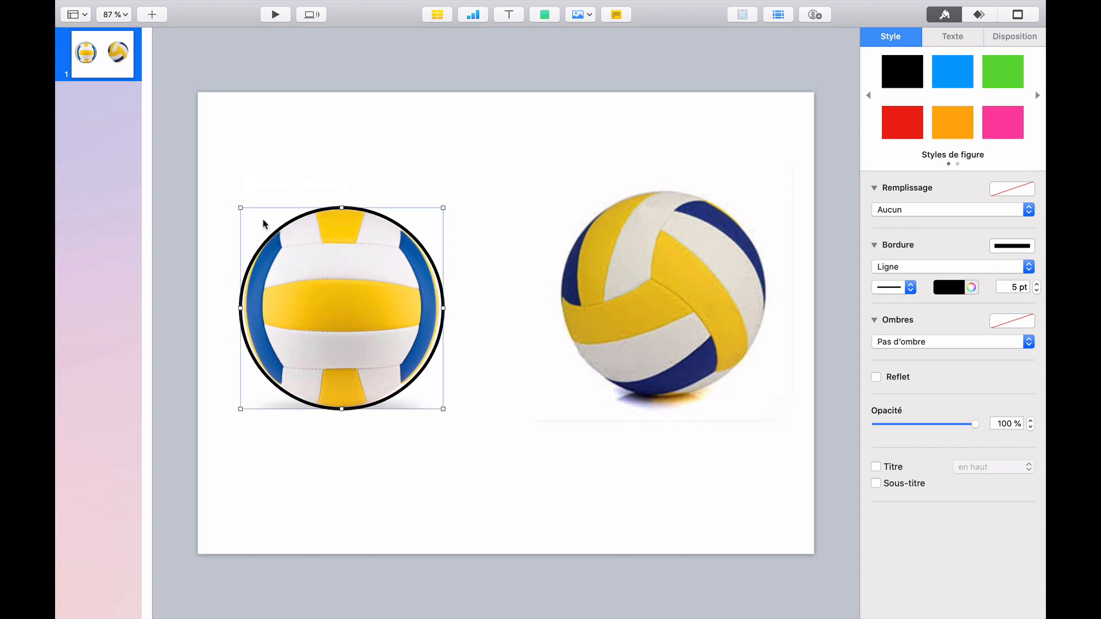
right_click(265, 218)
click(397, 176)
scroll(436, 241, up, 5)
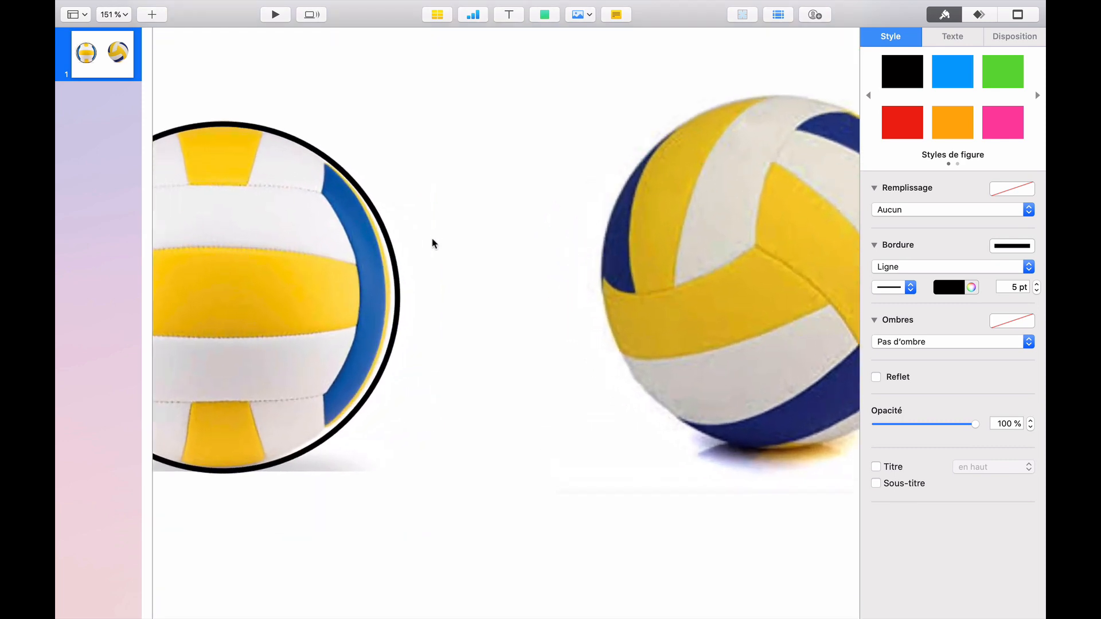
scroll(455, 240, left, 6)
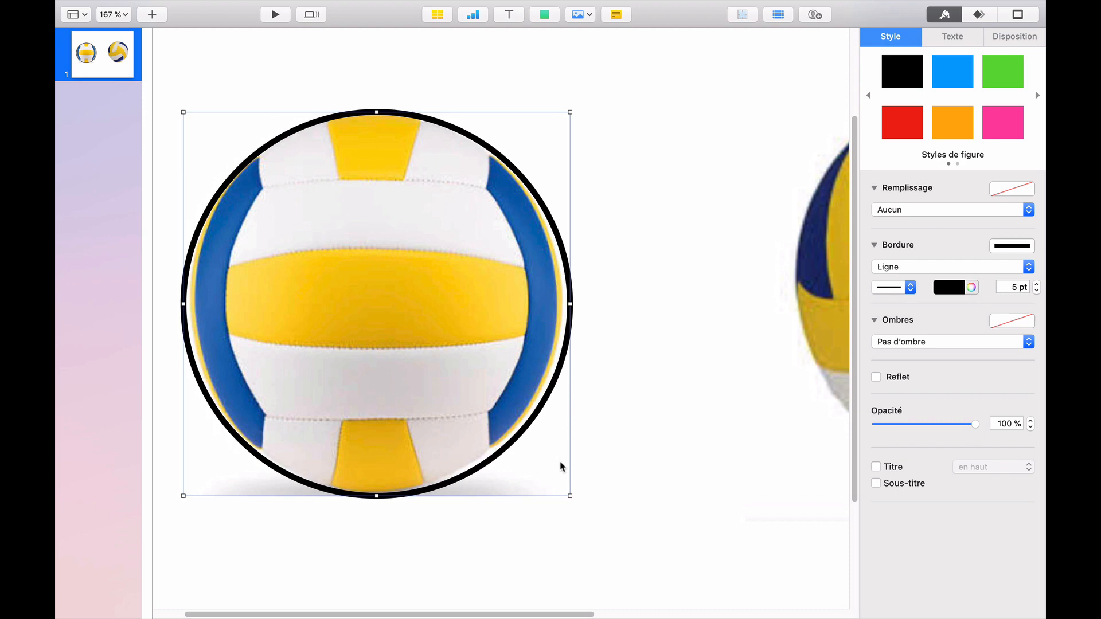
drag(569, 498, 563, 493)
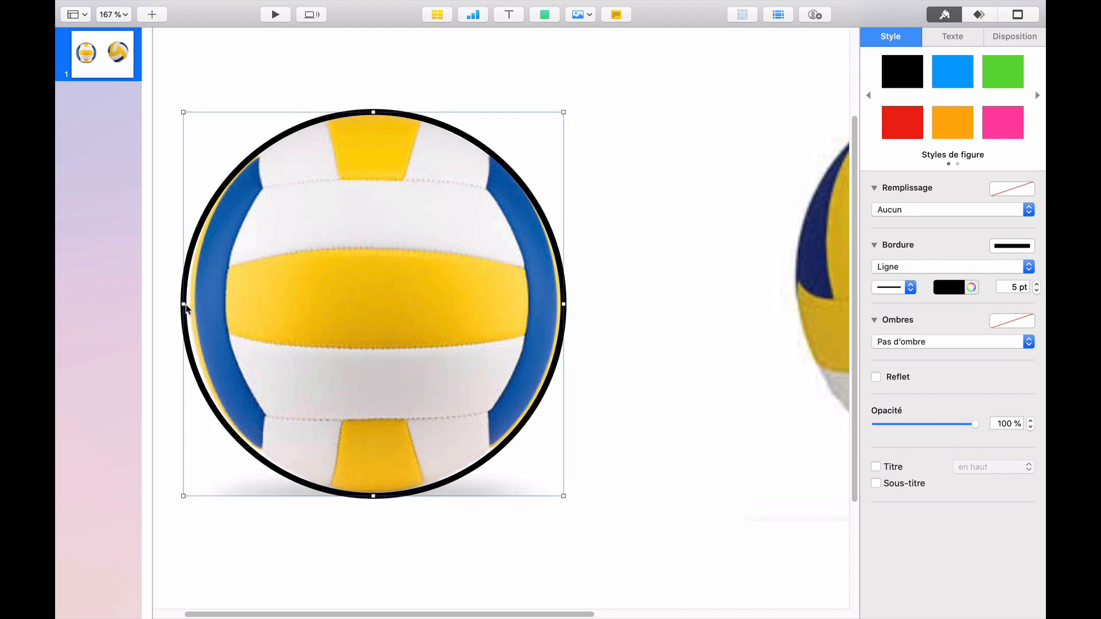
drag(184, 304, 191, 304)
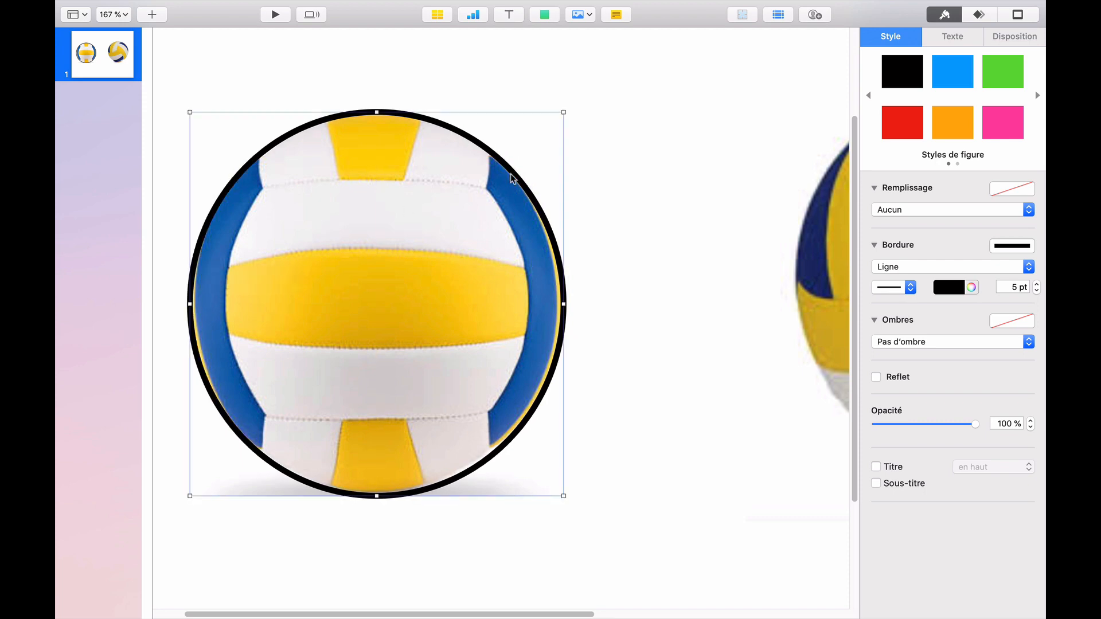
click(660, 150)
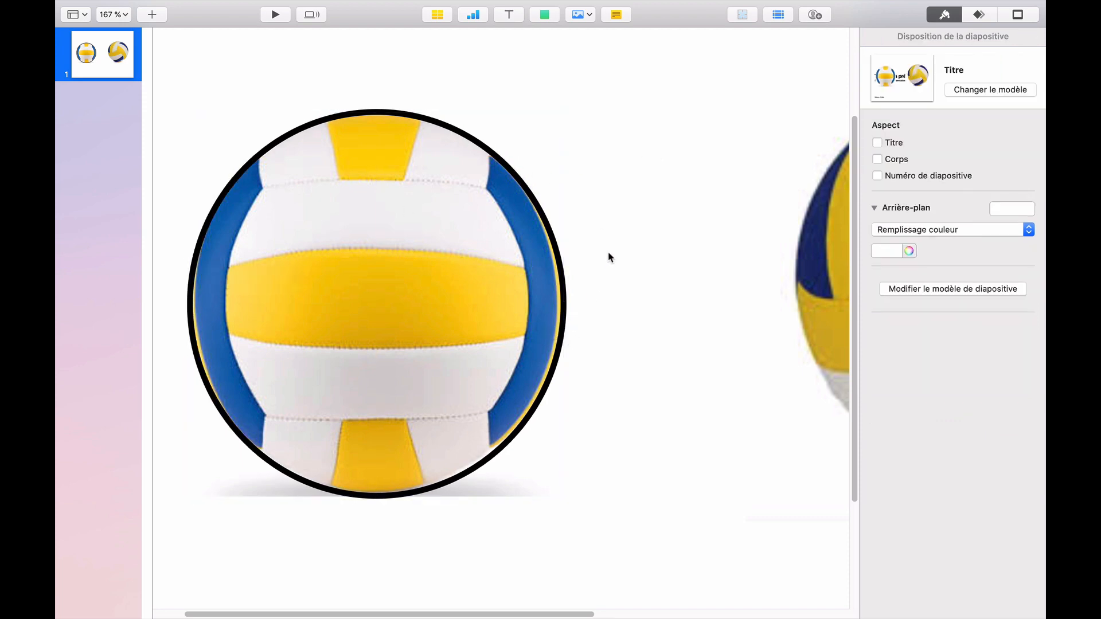
Insert a curved line over the front-facing volleyball and set its stroke width to 5 pt.
click(545, 15)
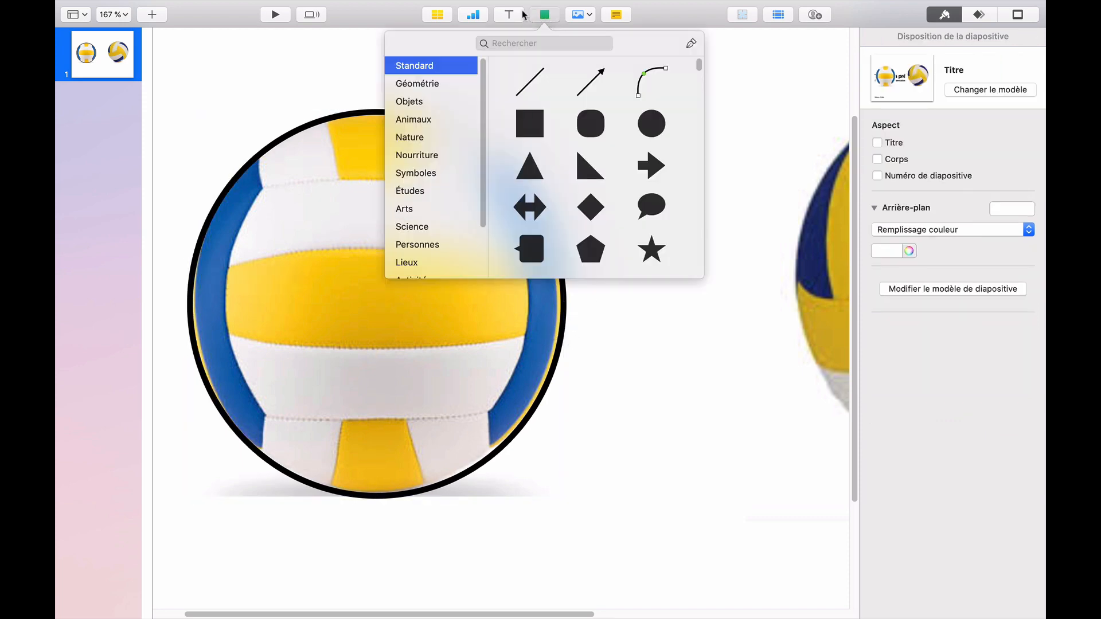
click(640, 89)
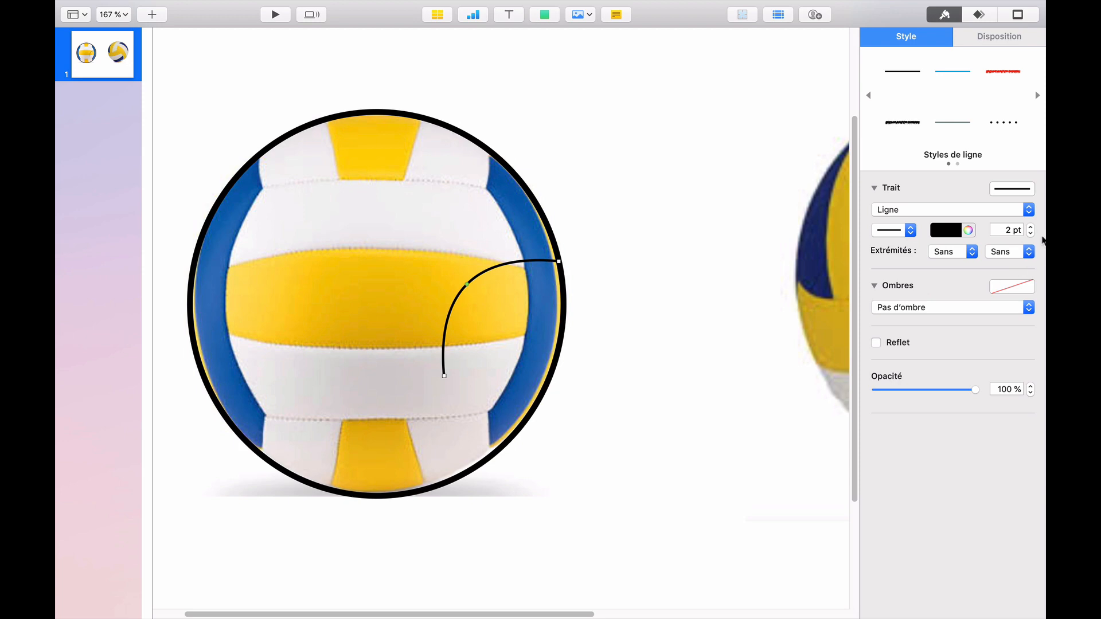
click(1031, 228)
click(1031, 228)
click(1032, 228)
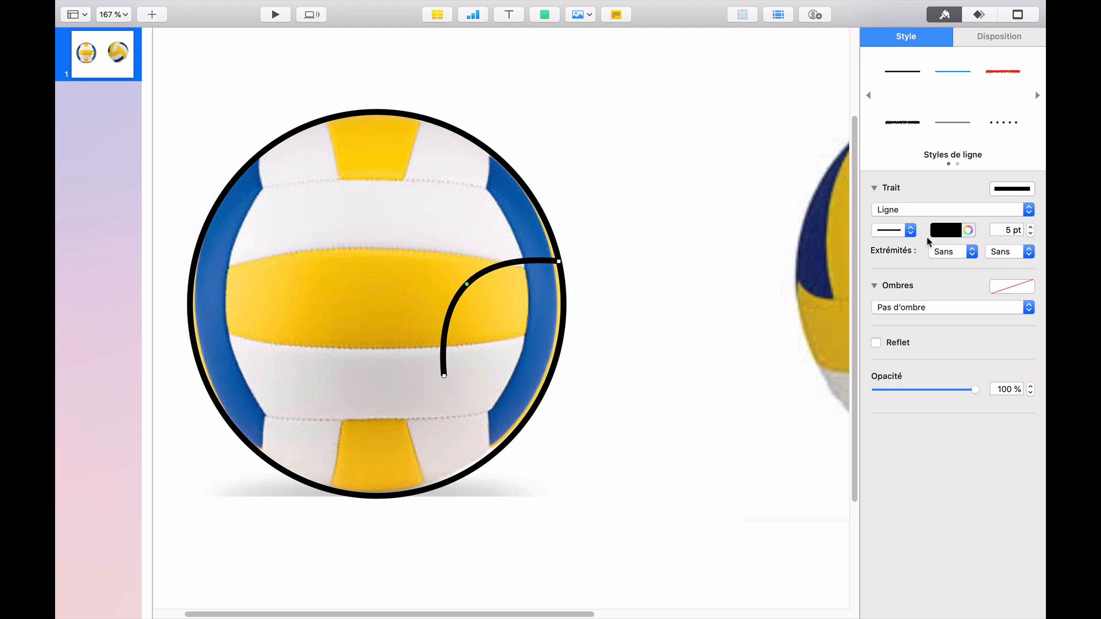
Place the curved line's two endpoints on the ball's upper seam, where it meets the blue side panels.
click(545, 298)
click(447, 322)
drag(444, 377, 263, 189)
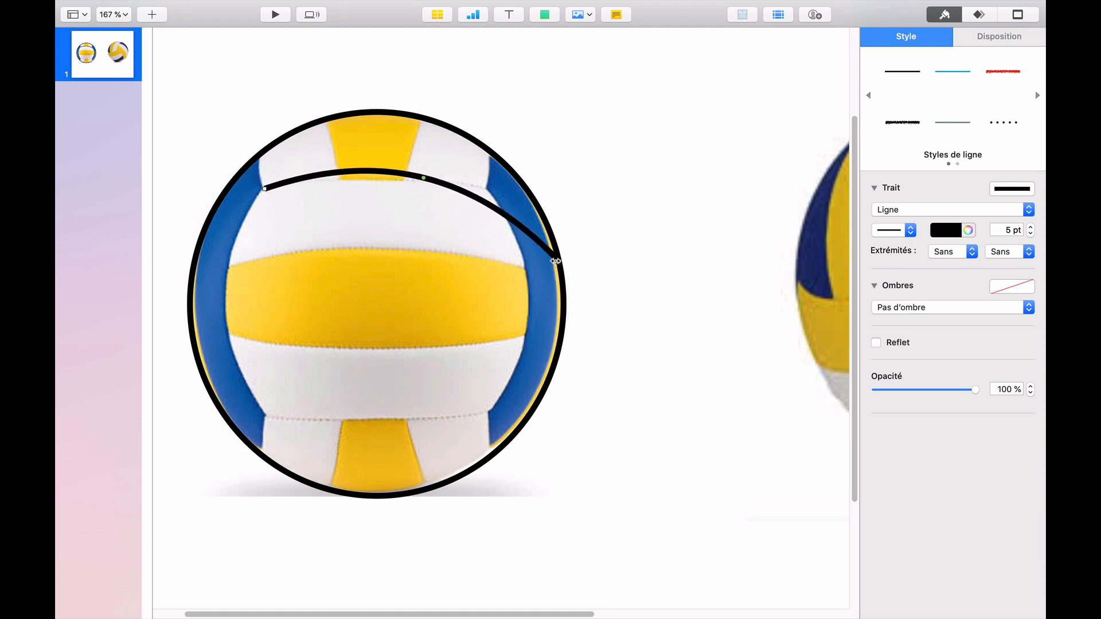
drag(556, 261, 486, 188)
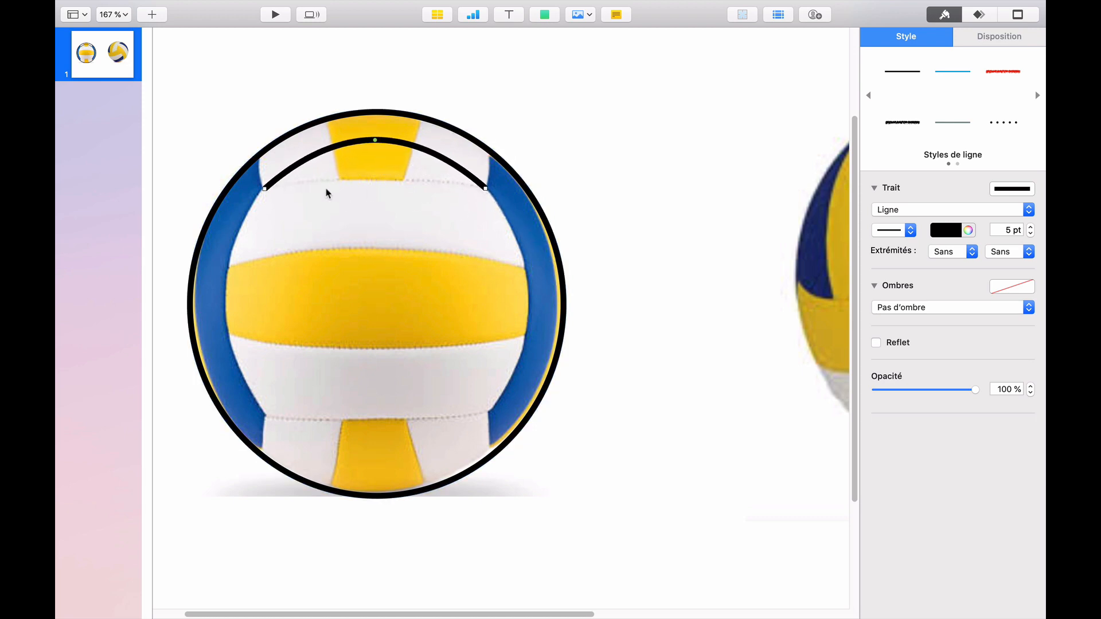
click(267, 198)
scroll(265, 197, up, 5)
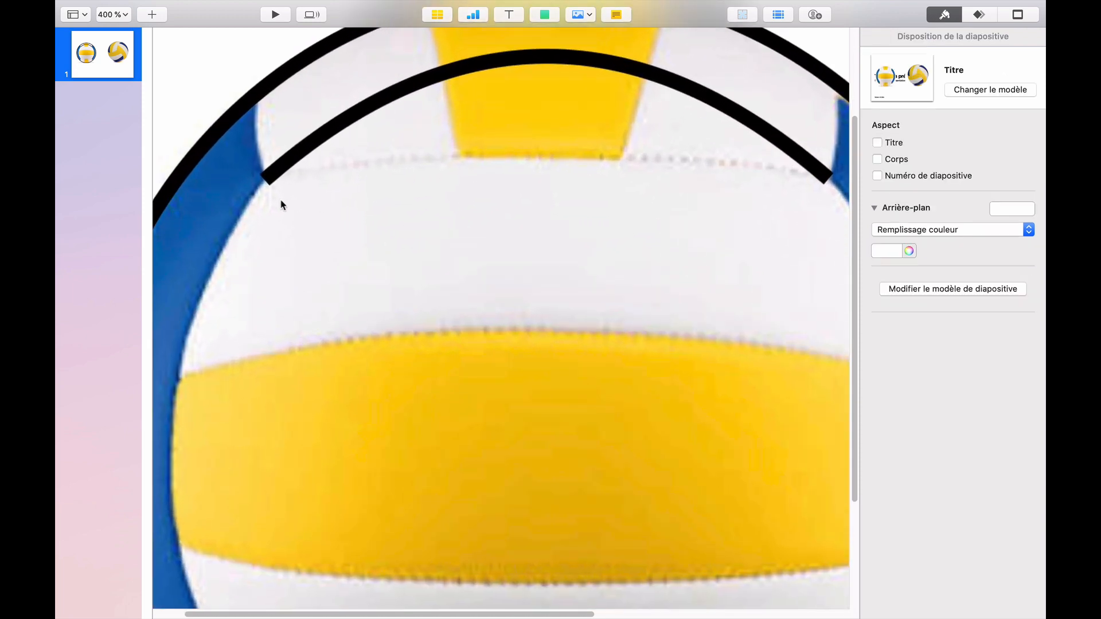
scroll(394, 189, down, 3)
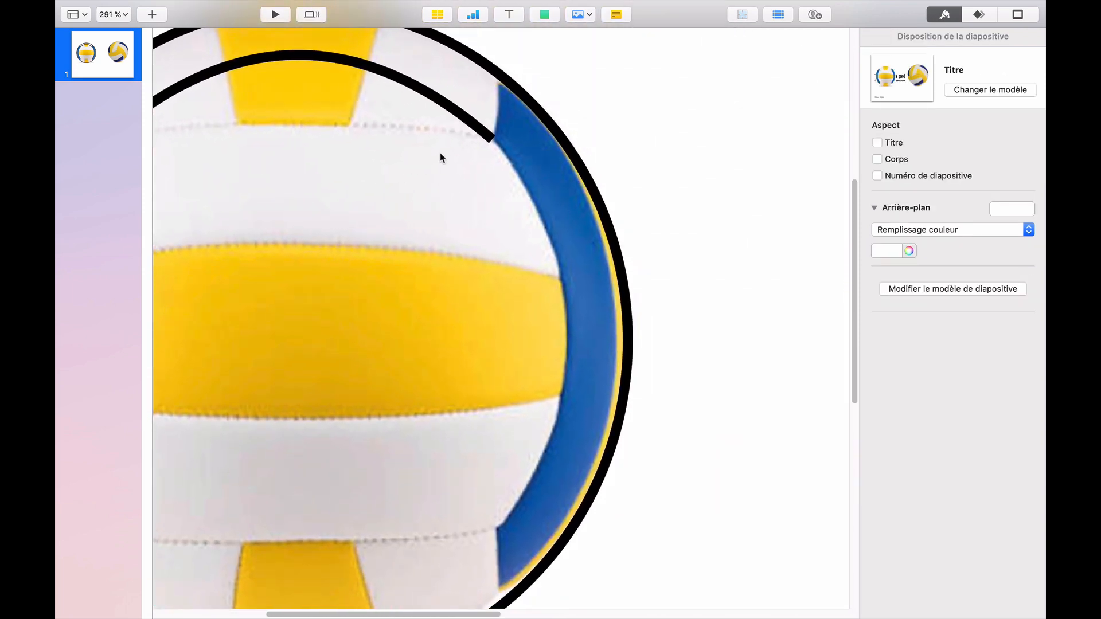
scroll(438, 146, down, 1)
scroll(352, 210, left, 4)
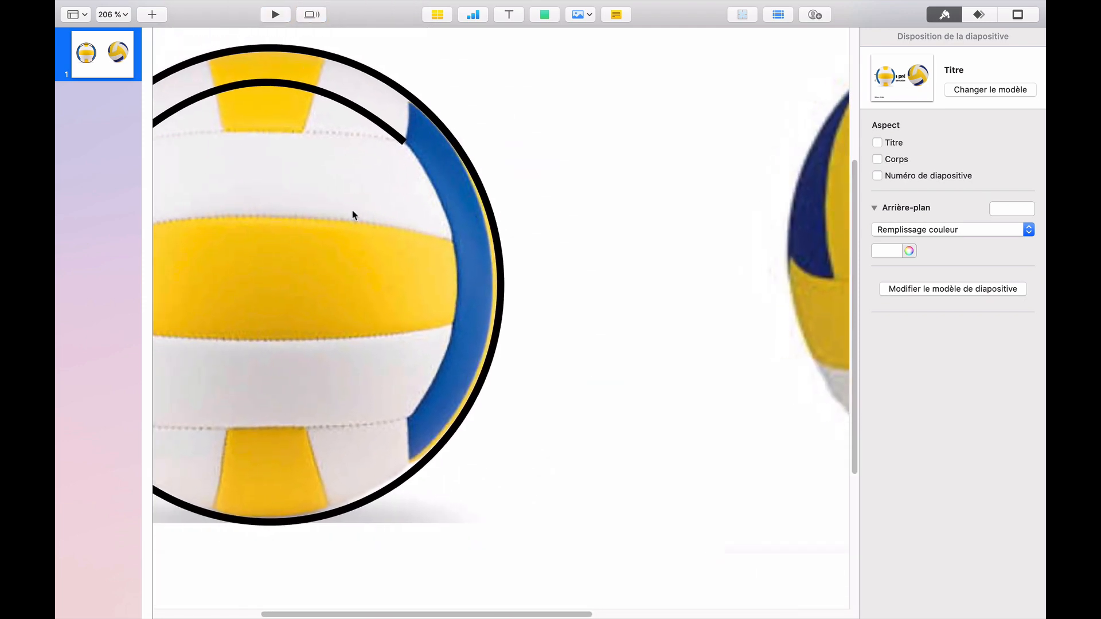
Bend the curved line so that it follows the upper seam between the two blue side panels.
click(366, 122)
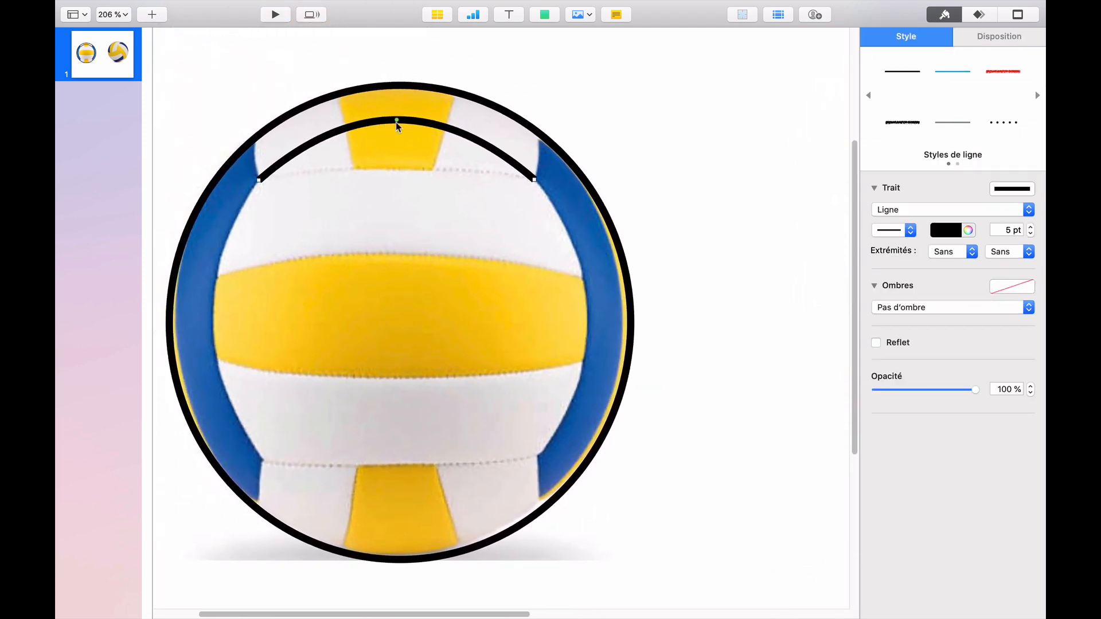
drag(397, 120, 391, 167)
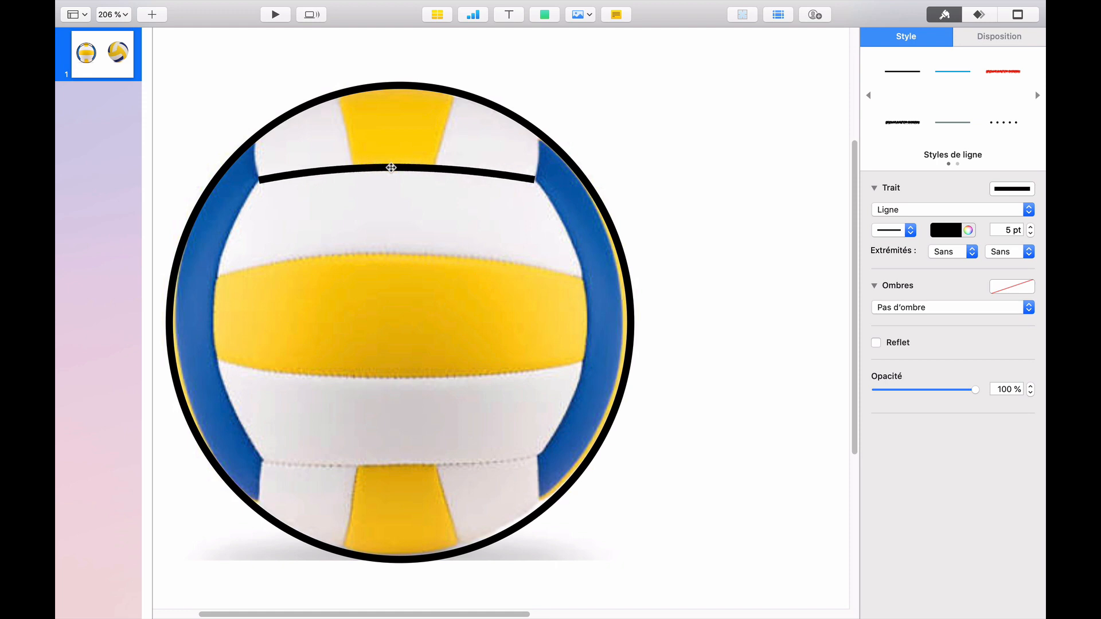
drag(534, 178, 536, 180)
Duplicate the upper seam line and fit the copy along the upper edge of the central yellow band.
key(super+d)
drag(435, 184, 376, 268)
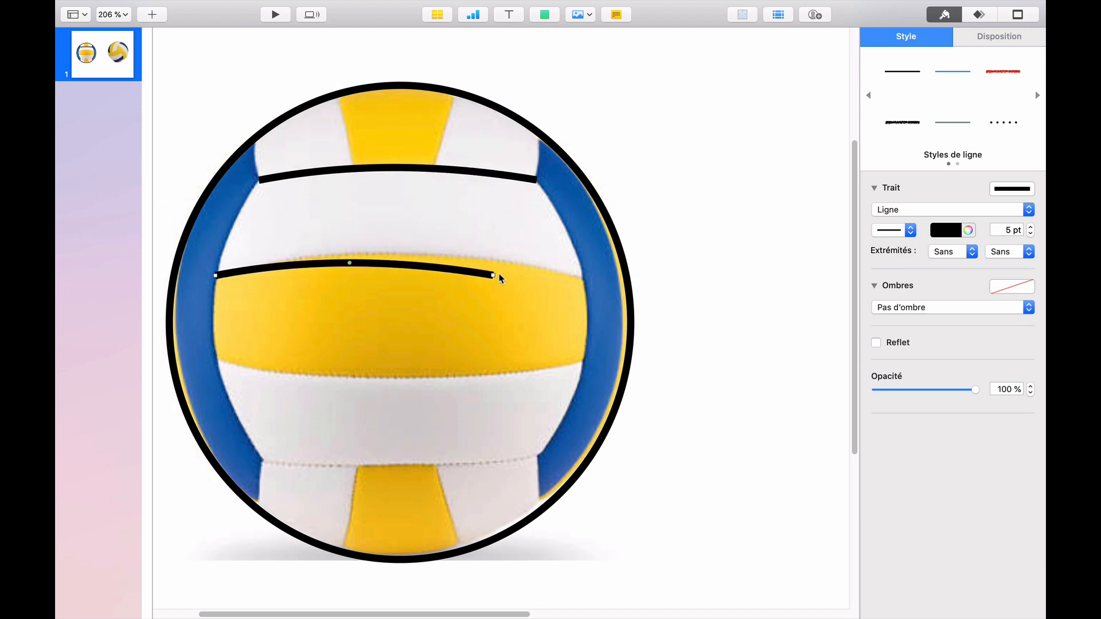
drag(496, 275, 586, 280)
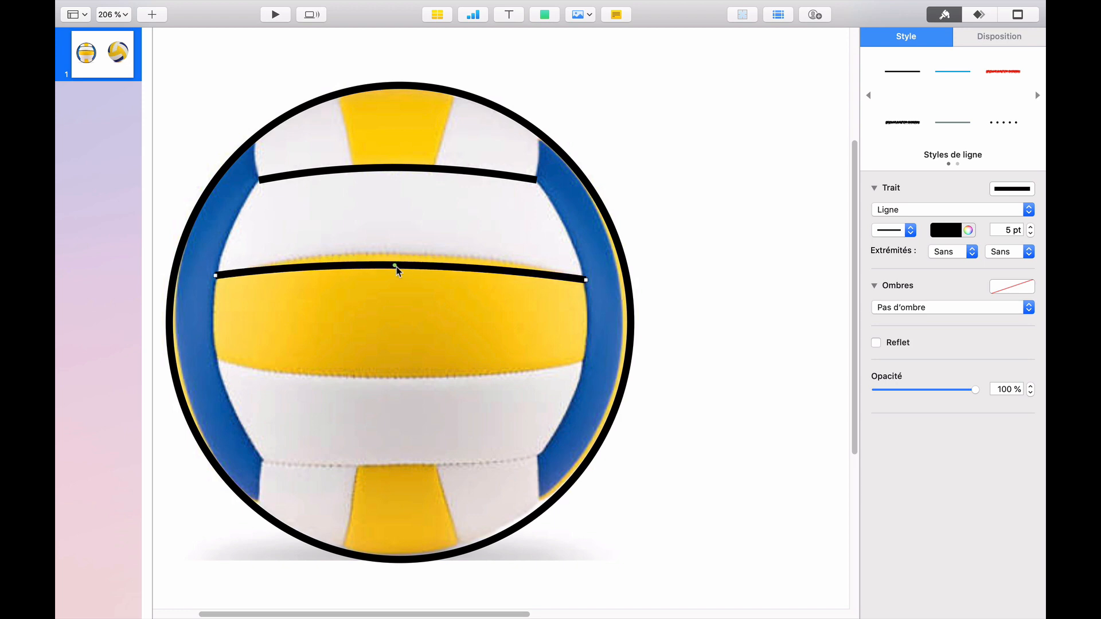
drag(394, 266, 399, 253)
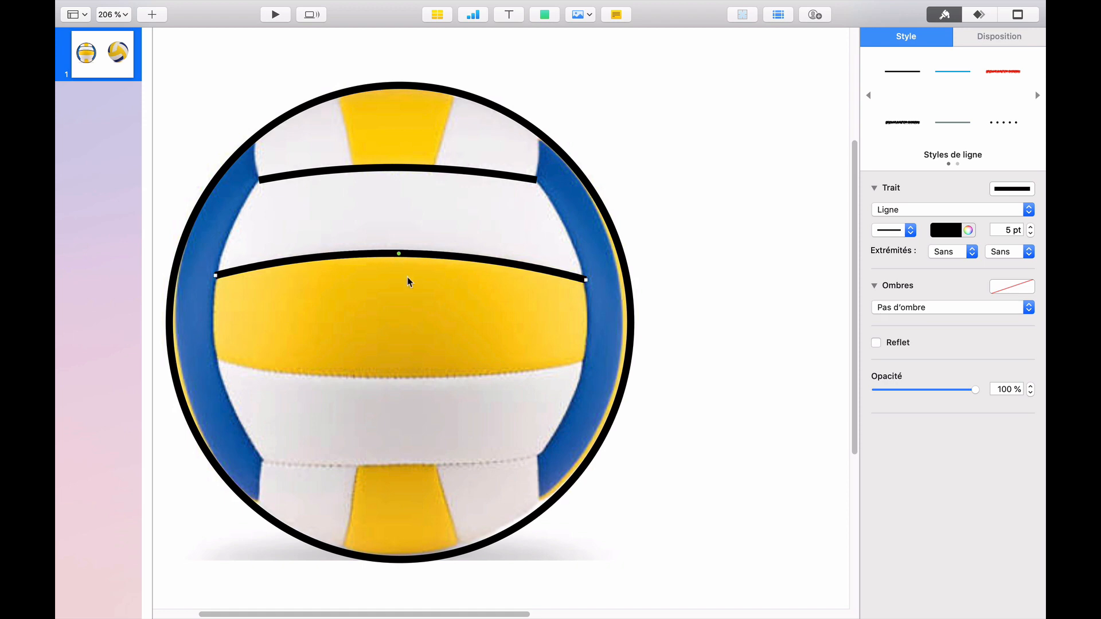
Add copies of the curved lines, bent downward, along the yellow band's lower edge and the ball's lower seam.
key(super+d)
drag(423, 266, 395, 377)
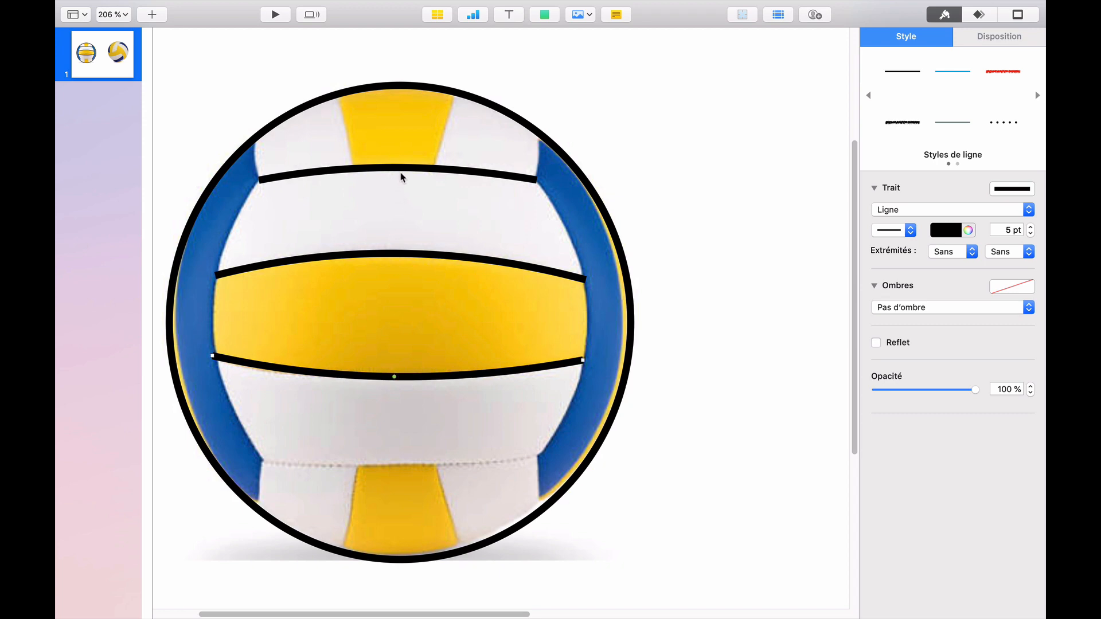
key(super+d)
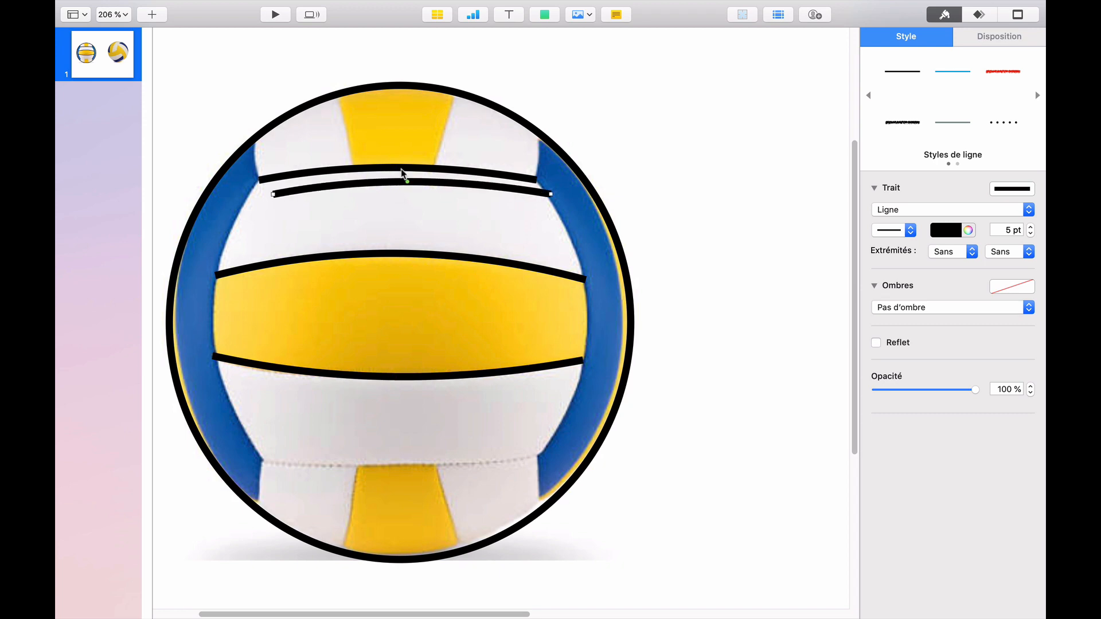
drag(394, 186, 394, 466)
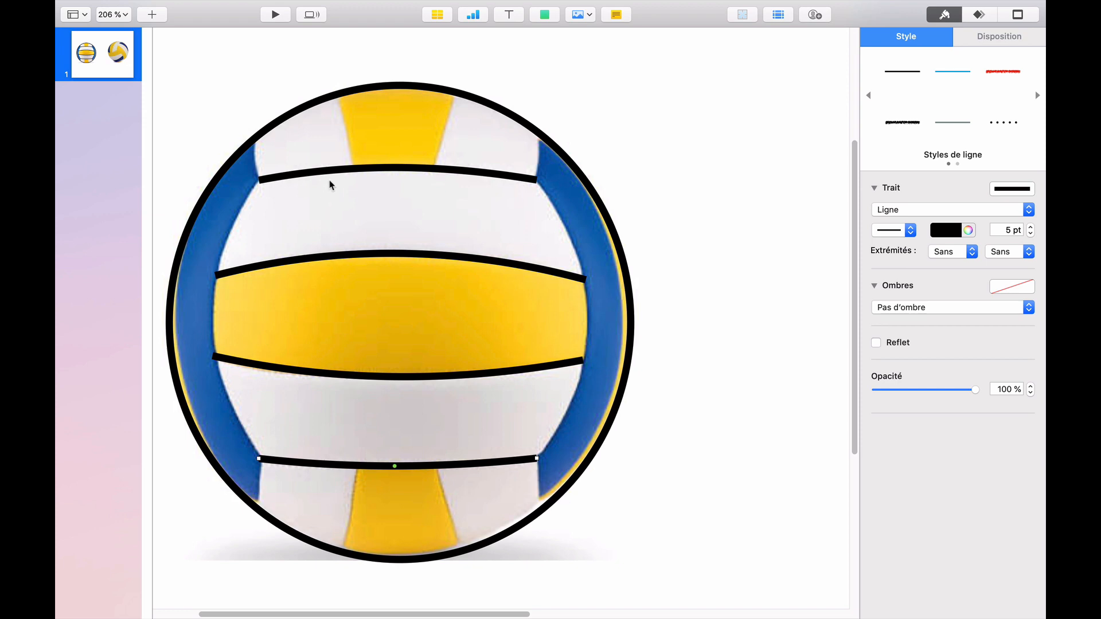
Copy the upper seam line and fit it along the inner edge of the right blue panel.
drag(332, 171, 590, 179)
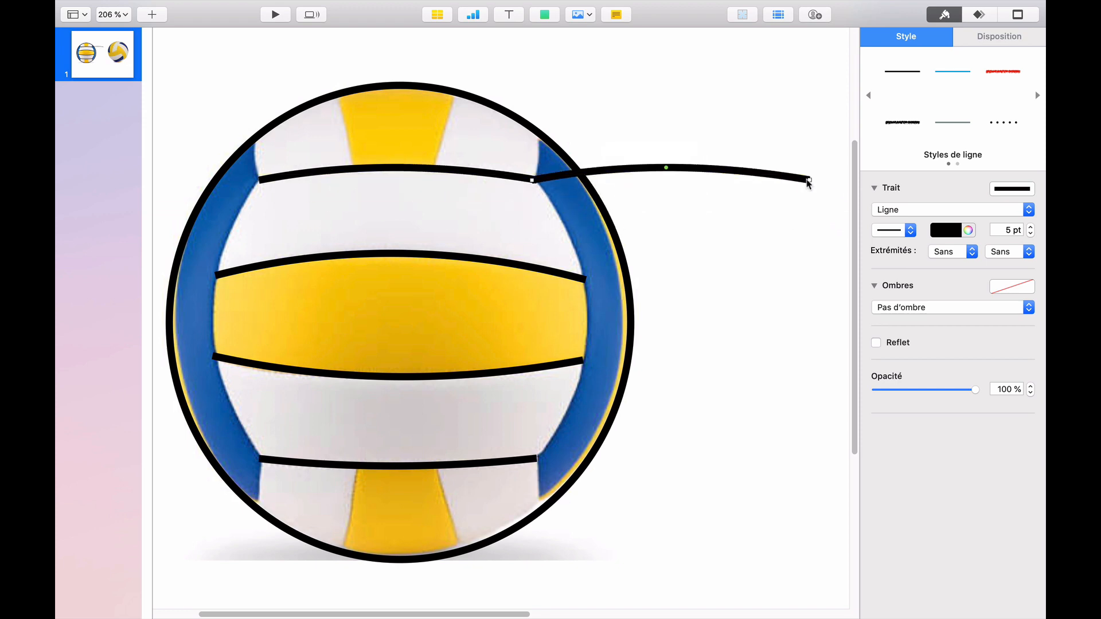
drag(810, 180, 537, 464)
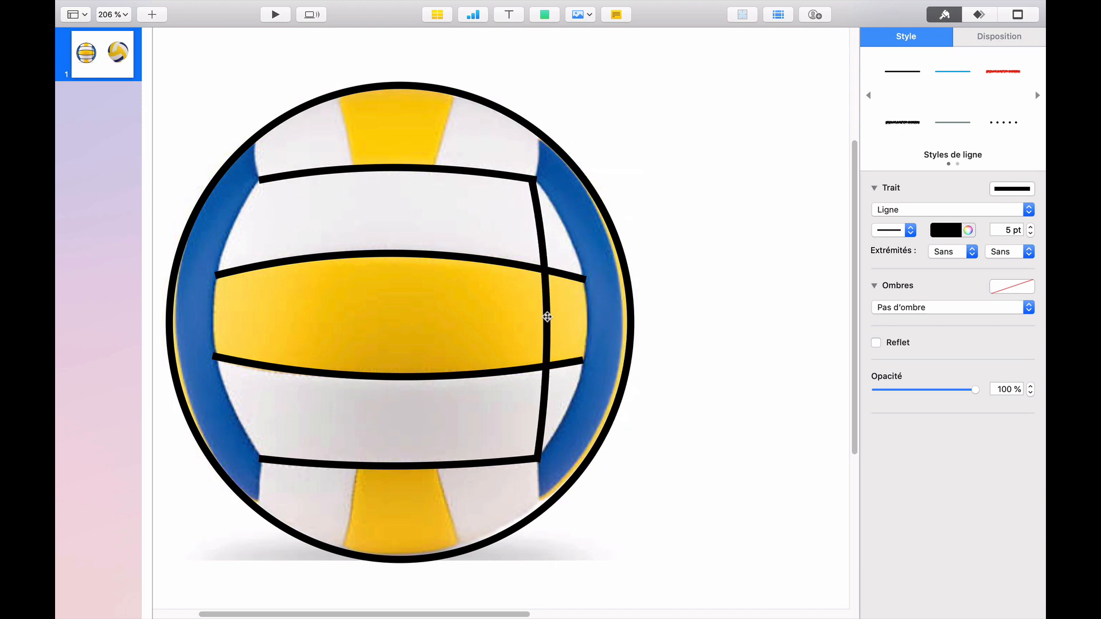
drag(548, 317, 589, 325)
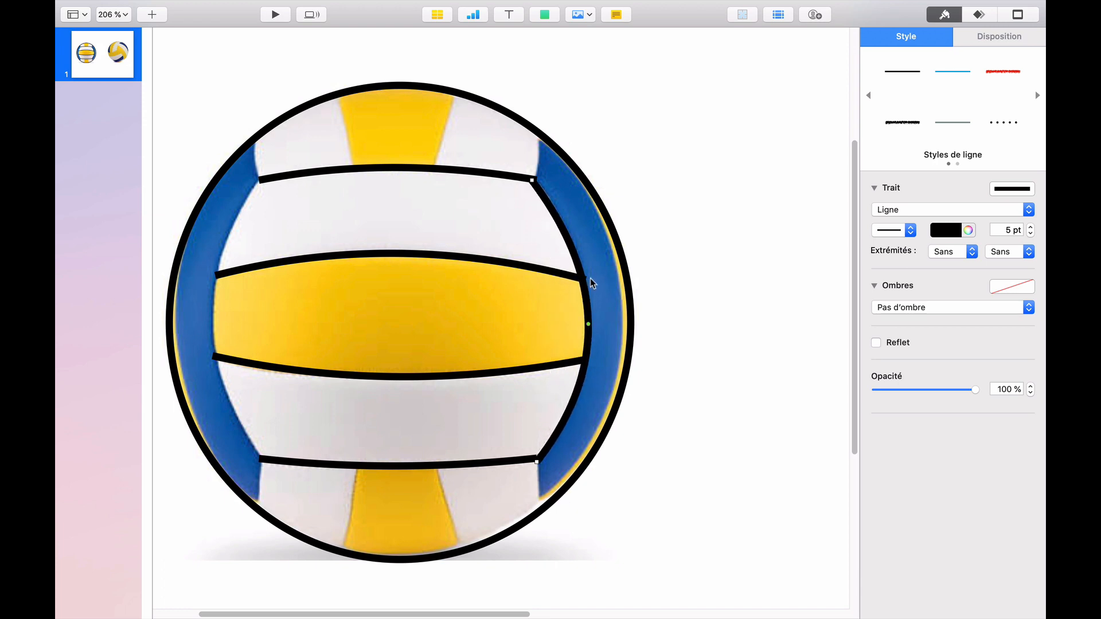
Align the end of the yellow band's upper line and the top end of the right blue panel's curve at their junctions.
scroll(589, 282, up, 5)
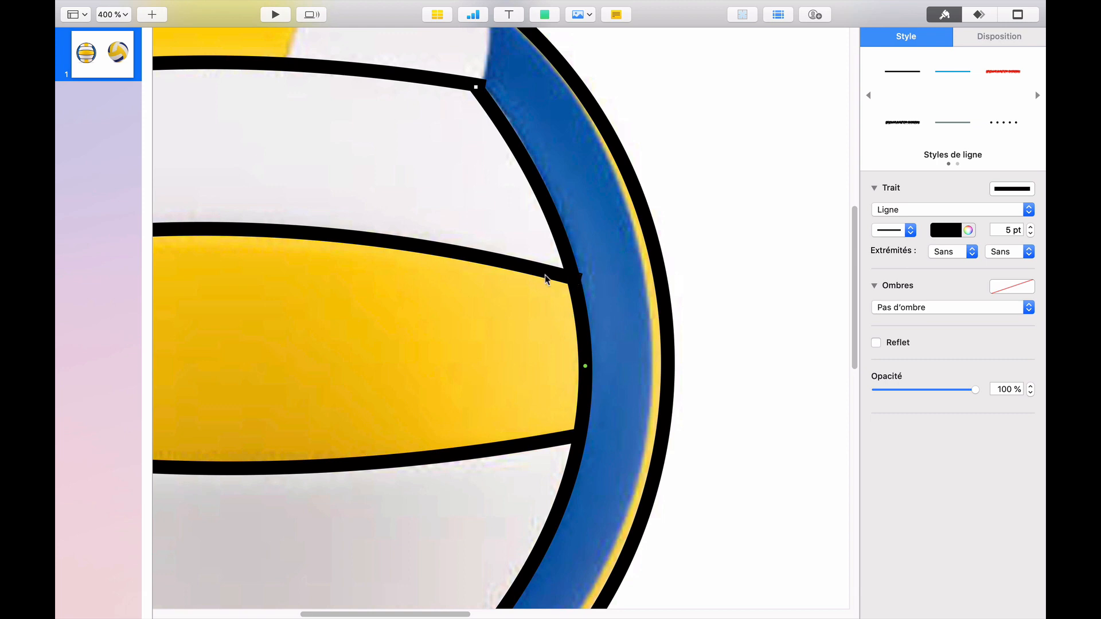
click(565, 278)
drag(582, 281, 577, 281)
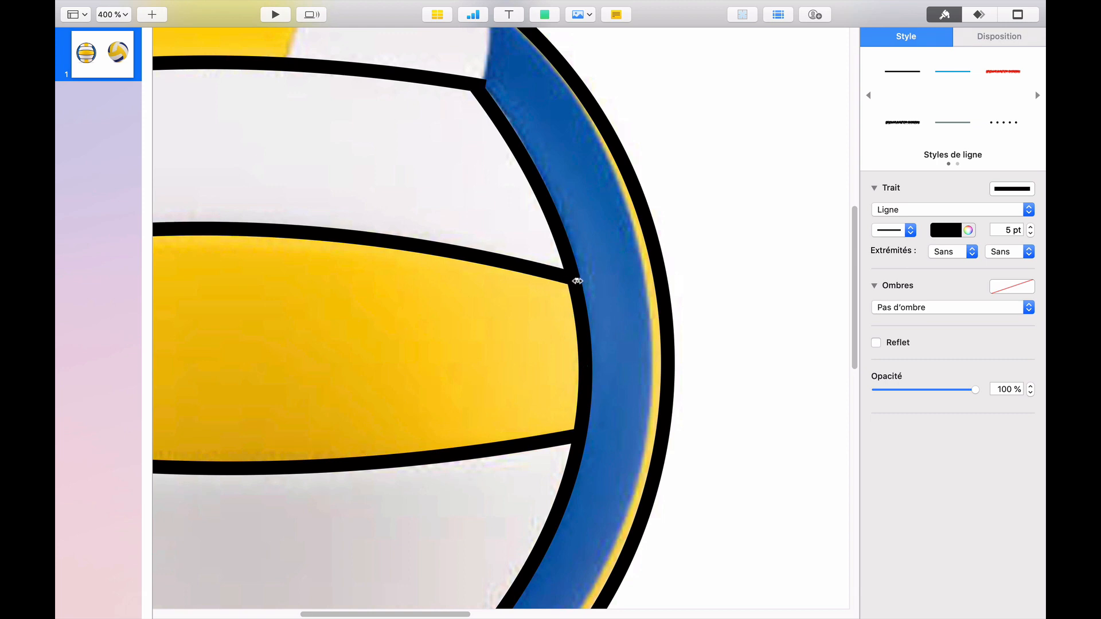
click(594, 304)
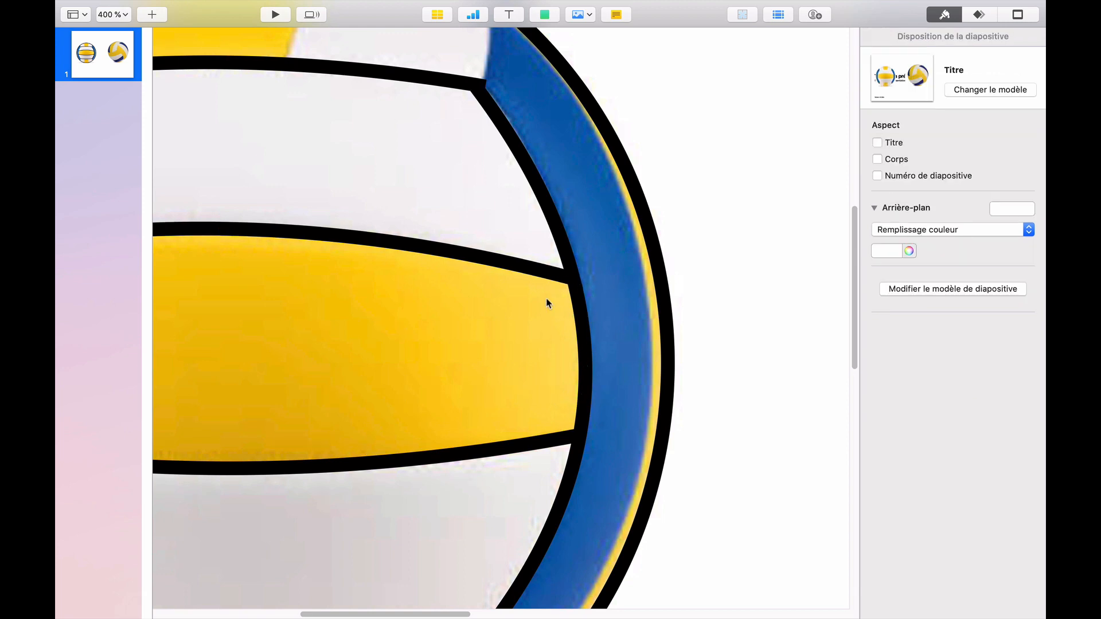
click(493, 115)
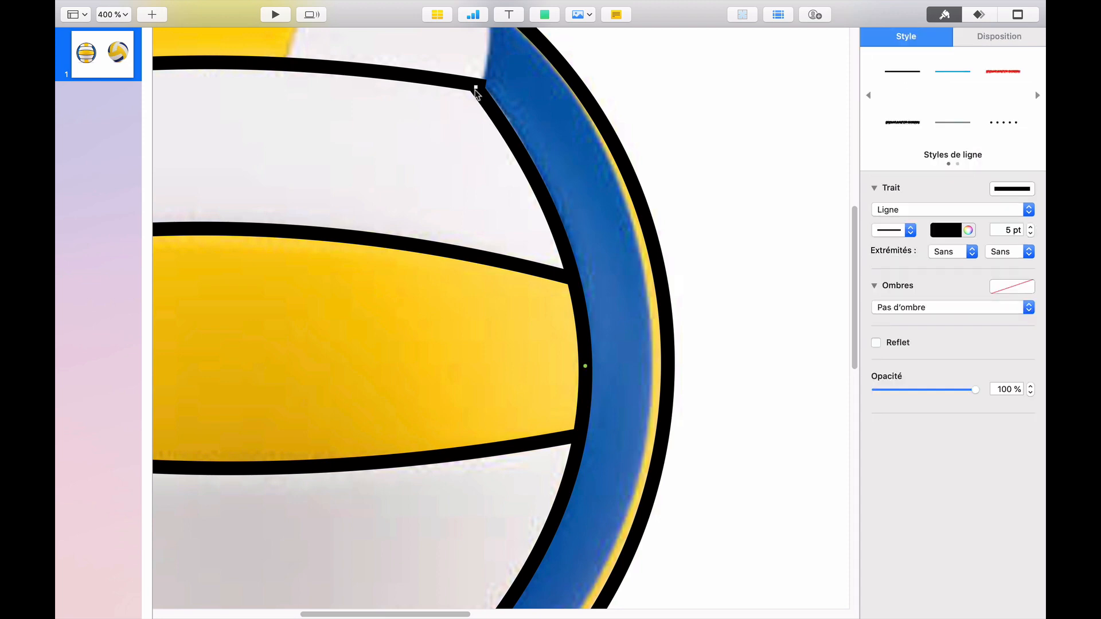
drag(476, 88, 482, 80)
click(523, 181)
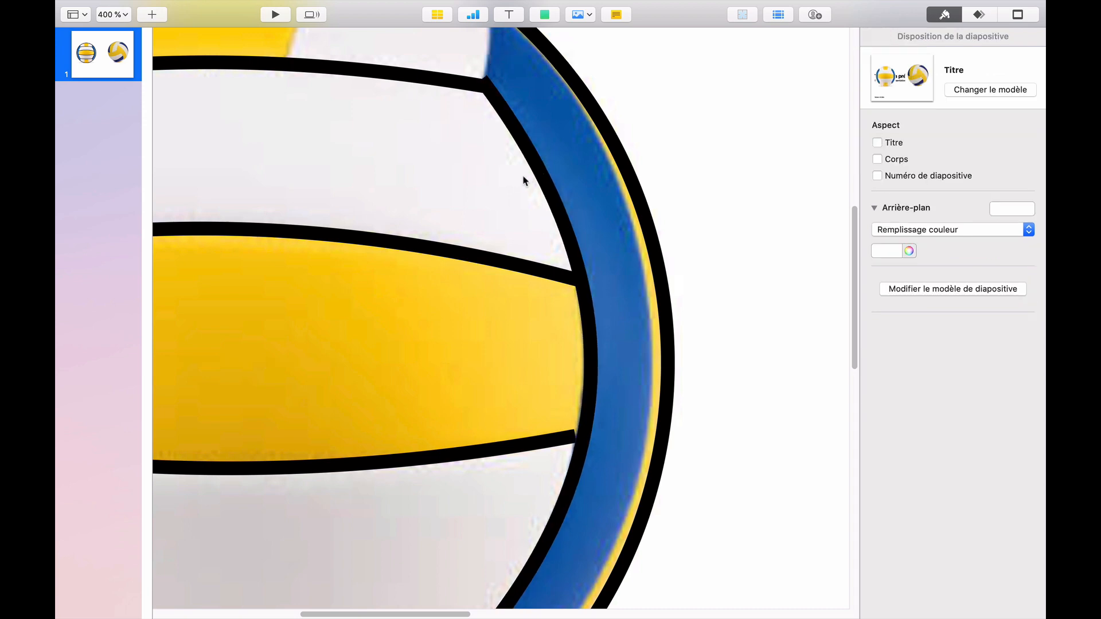
Join the yellow band's lower line to the right blue panel's curve and align the curve's bottom end with the lower seam.
click(571, 440)
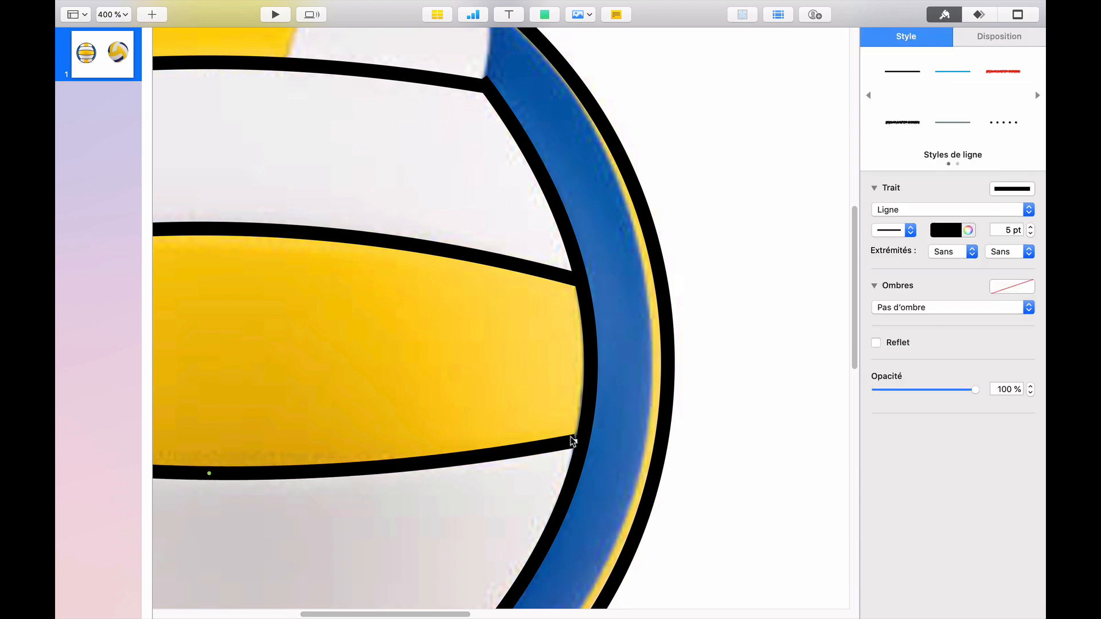
drag(574, 439, 583, 439)
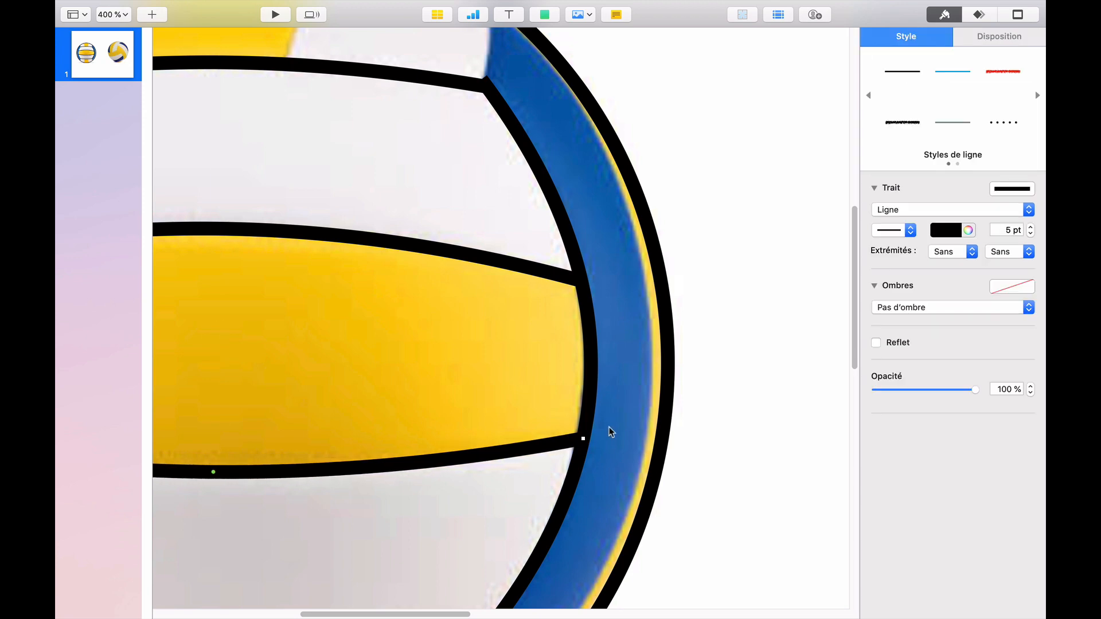
scroll(604, 404, down, 4)
scroll(604, 408, down, 5)
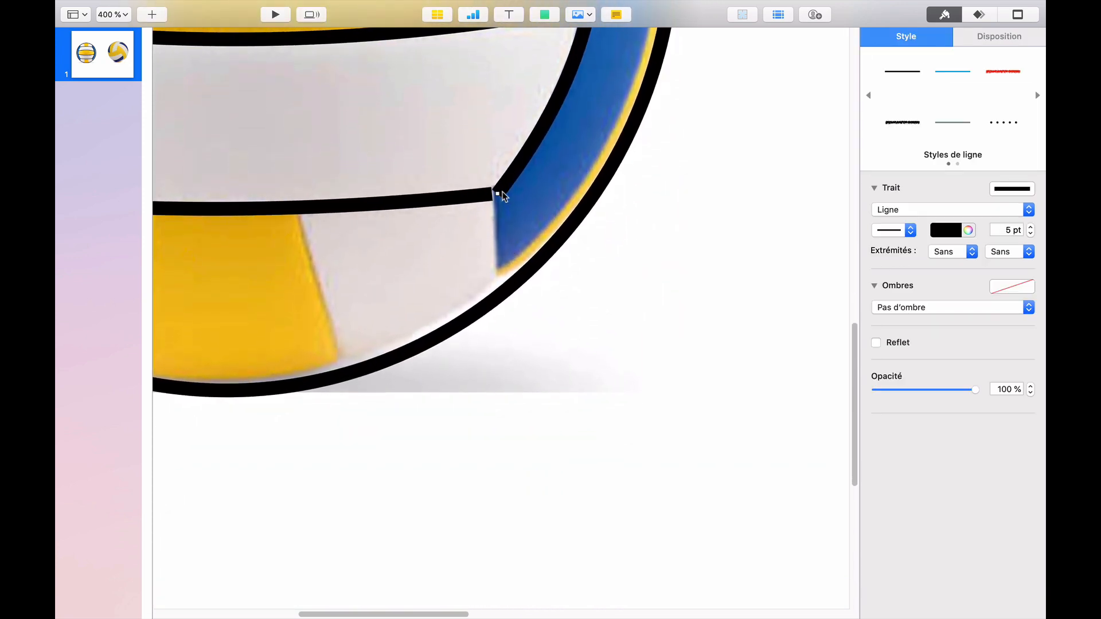
drag(497, 193, 488, 197)
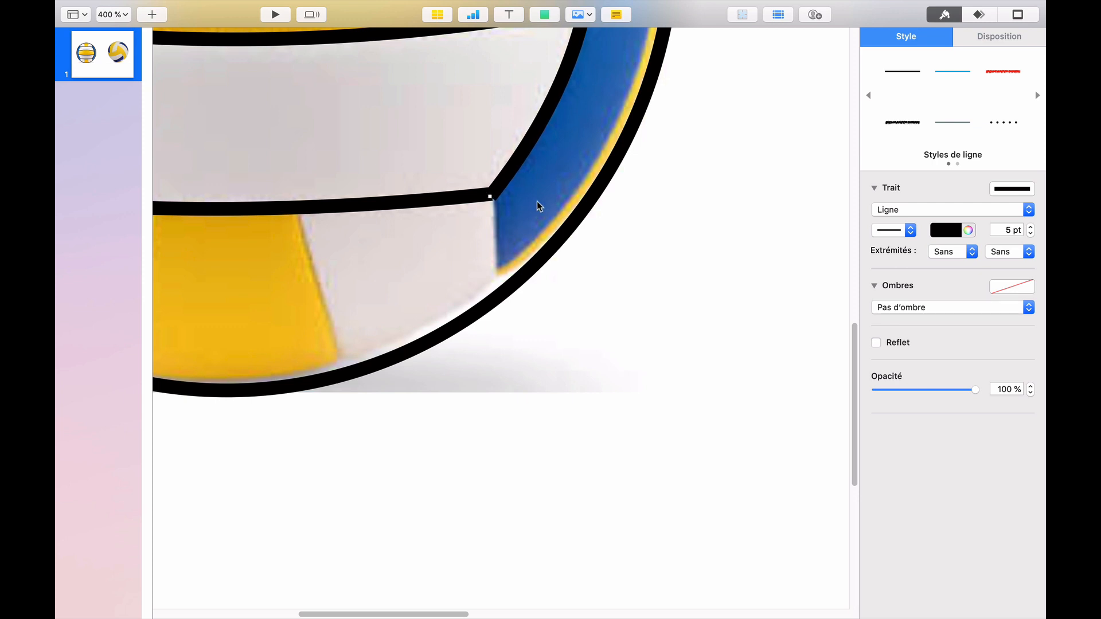
click(656, 215)
Copy the right blue panel's curve and bend the copy along the inner edge of the left blue panel.
scroll(479, 294, up, 5)
scroll(480, 294, left, 2)
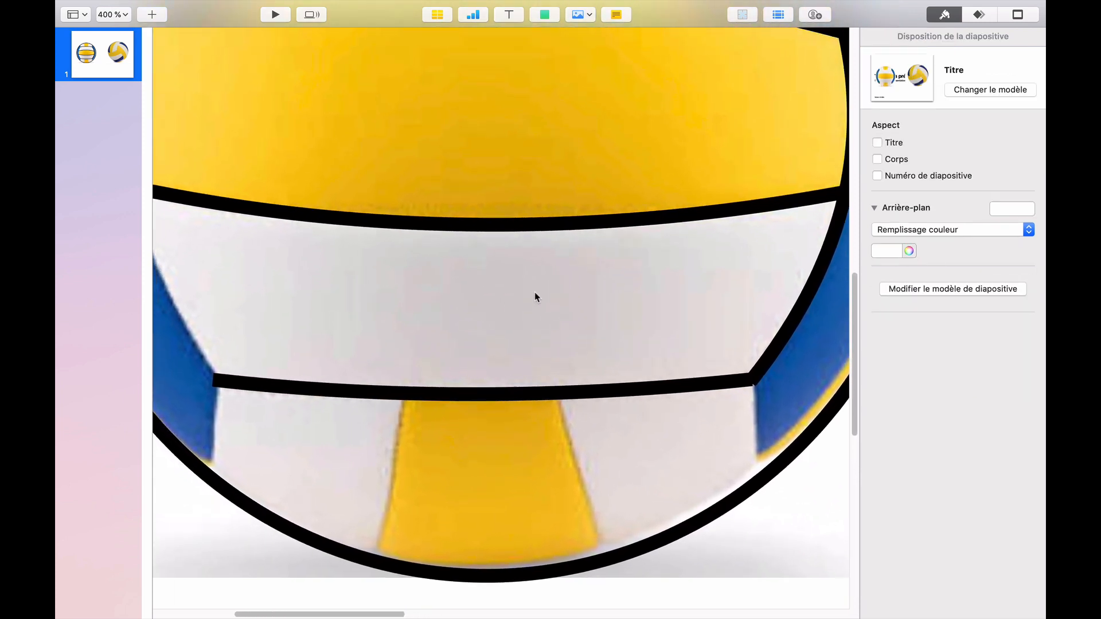
scroll(535, 297, down, 3)
click(595, 216)
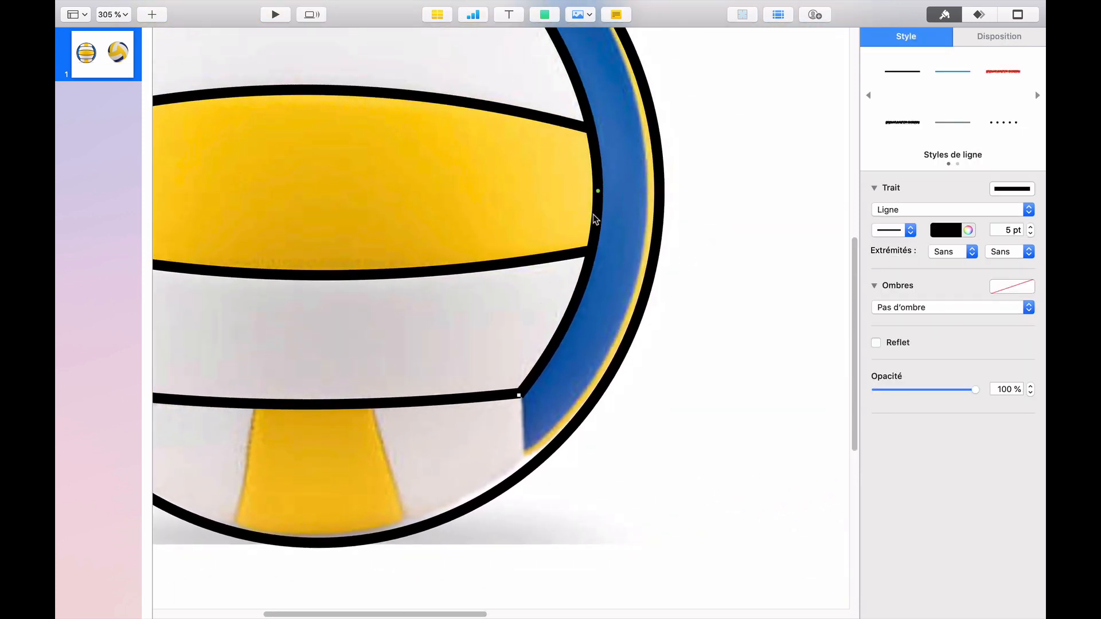
scroll(597, 246, down, 5)
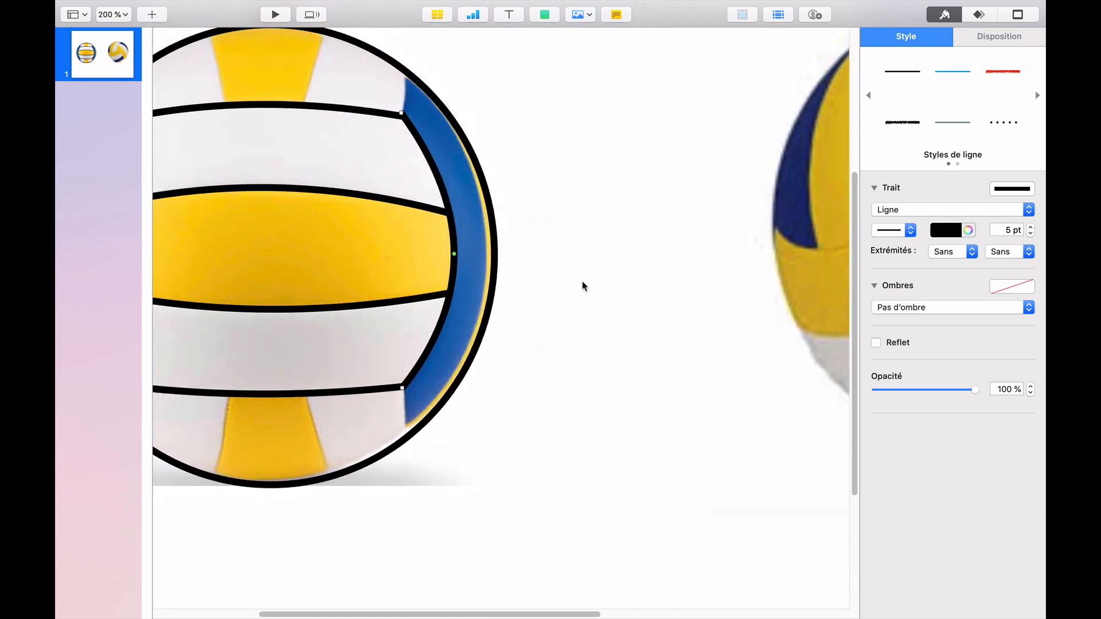
scroll(583, 286, left, 5)
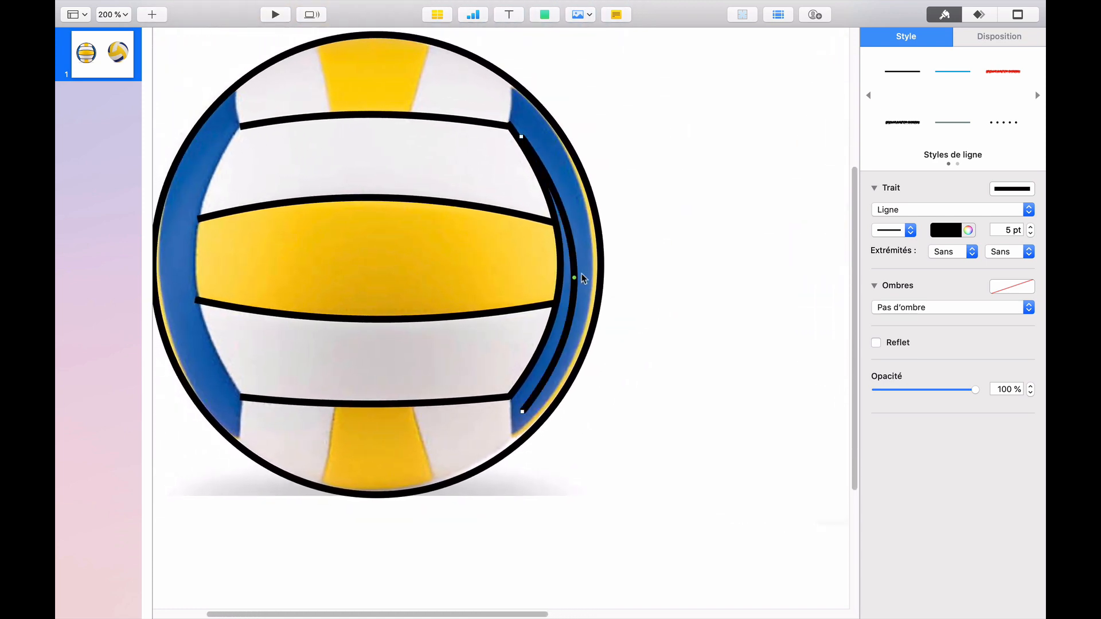
drag(578, 272, 194, 261)
scroll(418, 138, left, 1)
Copy a curved line and fit it along the right edge of the upper yellow panel, ending on the circle.
drag(411, 130, 384, 46)
scroll(384, 115, down, 2)
drag(477, 51, 358, 207)
drag(272, 50, 376, 152)
scroll(367, 184, up, 5)
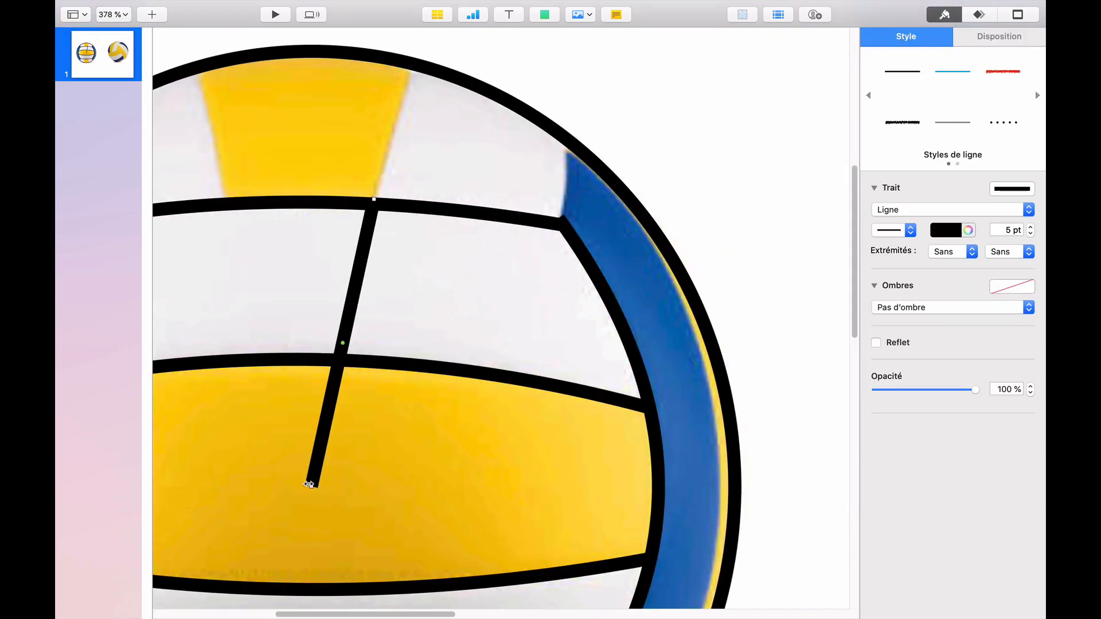
drag(312, 487, 409, 69)
drag(391, 135, 400, 132)
click(415, 56)
drag(312, 51, 311, 60)
Copy the short line onto the upper edge of the right blue panel, between the seam corner and the circle.
scroll(402, 103, left, 3)
drag(478, 116, 656, 141)
drag(677, 99, 650, 149)
Copy the short line onto the upper edge of the left blue panel and adjust its end and curvature to the photo.
scroll(466, 170, left, 5)
drag(722, 139, 397, 168)
drag(421, 73, 397, 112)
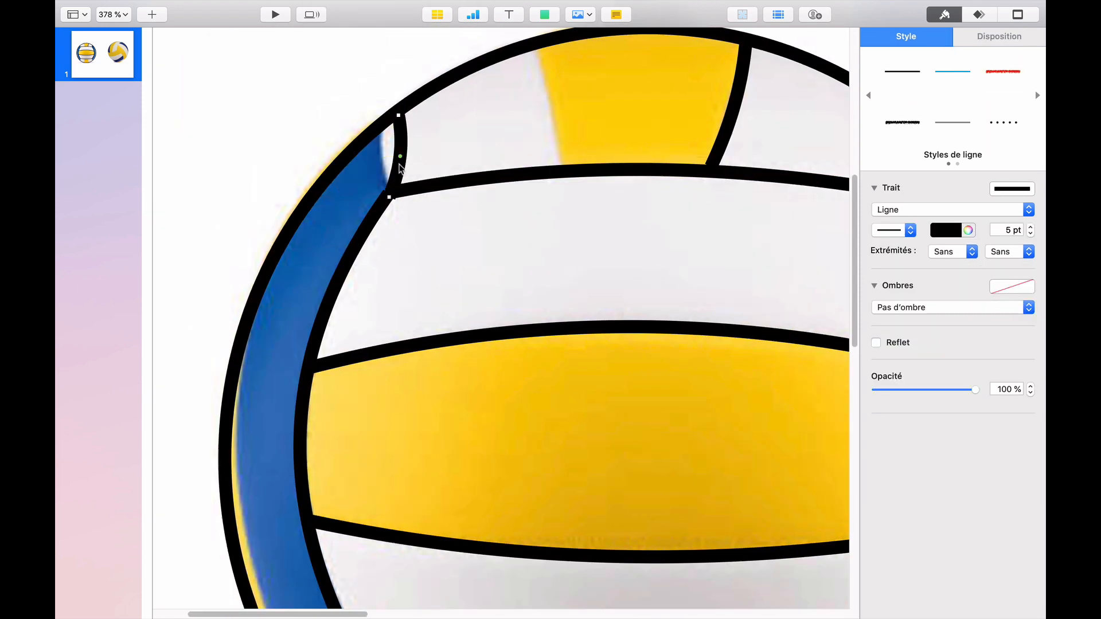
drag(404, 150, 385, 154)
drag(397, 111, 384, 122)
mouse_move(386, 156)
mouse_down()
mouse_move(372, 157)
mouse_move(382, 156)
mouse_up()
Copy the upper yellow panel's right edge line and reshape the copy along the panel's left edge.
click(732, 109)
scroll(732, 108, up, 1)
drag(732, 109, 534, 109)
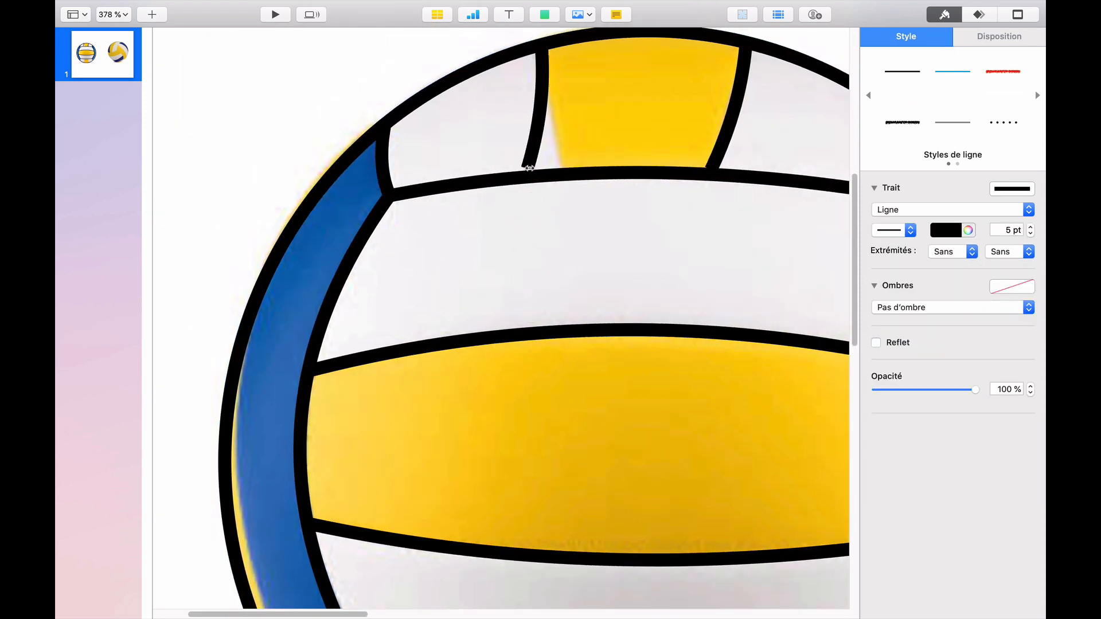
drag(528, 168, 561, 170)
drag(554, 108, 547, 105)
Copy the four short upper lines to the lower part of the ball and group the copies.
scroll(547, 105, down, 5)
shift+click(678, 121)
drag(450, 79, 469, 473)
click(999, 37)
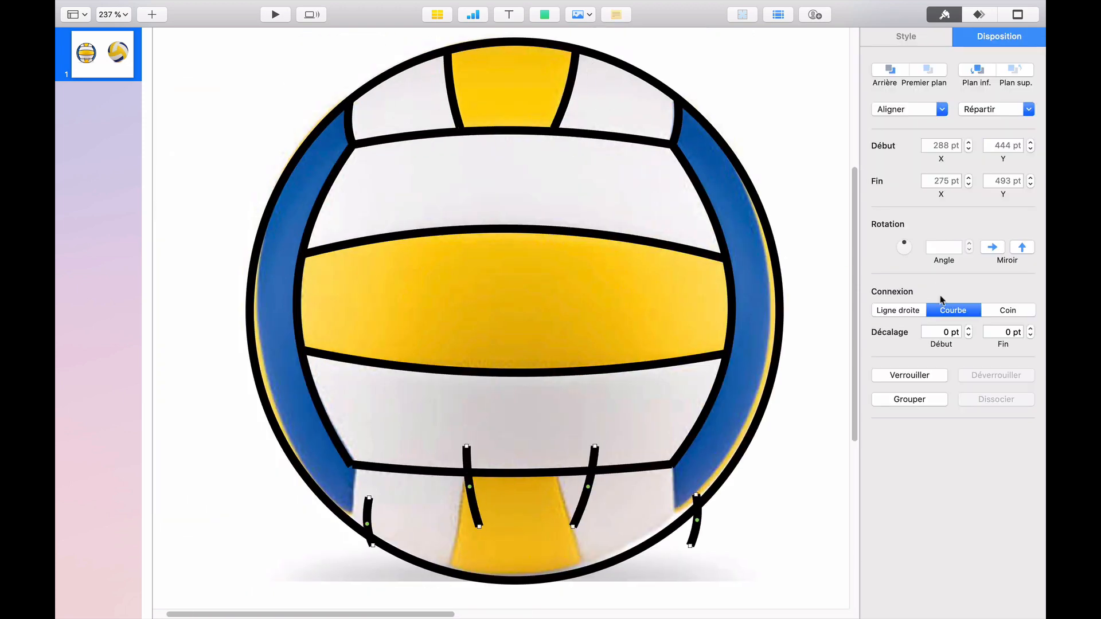
click(910, 398)
Rotate the group by 180°, position it under the lower seam, and ungroup it.
double_click(945, 267)
text(180)
key(Return)
click(592, 517)
drag(596, 518, 578, 533)
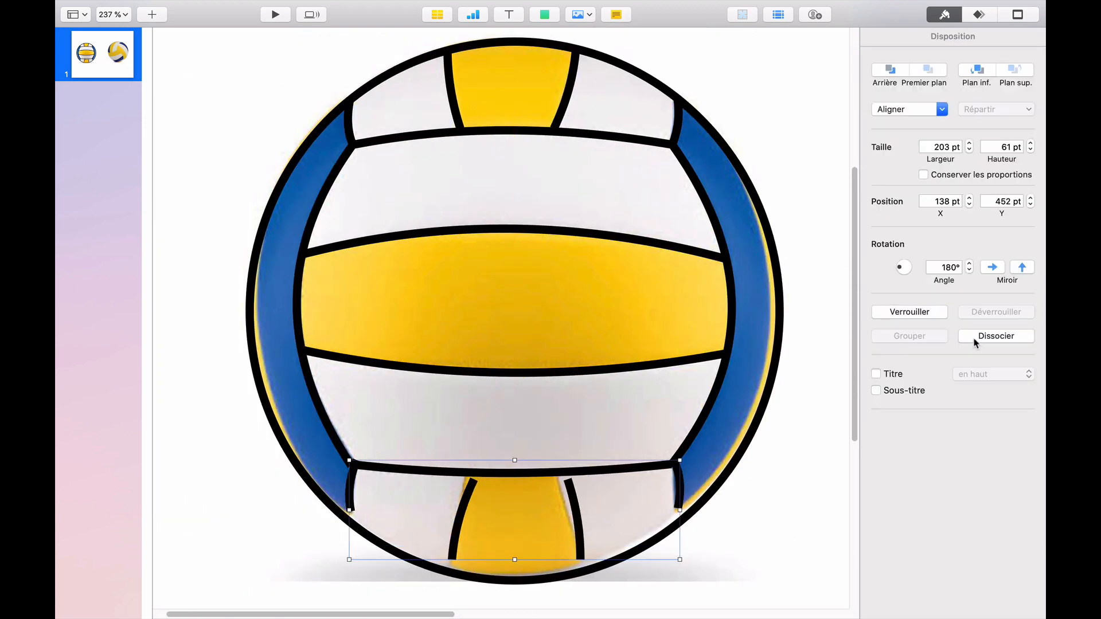
click(974, 340)
Shrink the outline circle slightly to match the edge of the ball.
click(703, 502)
drag(780, 581, 775, 576)
scroll(674, 505, up, 1)
Fit the short line at the bottom of the right blue panel between the seam corner and the circle.
click(678, 507)
drag(678, 522, 674, 533)
click(670, 510)
click(677, 507)
drag(675, 476, 672, 481)
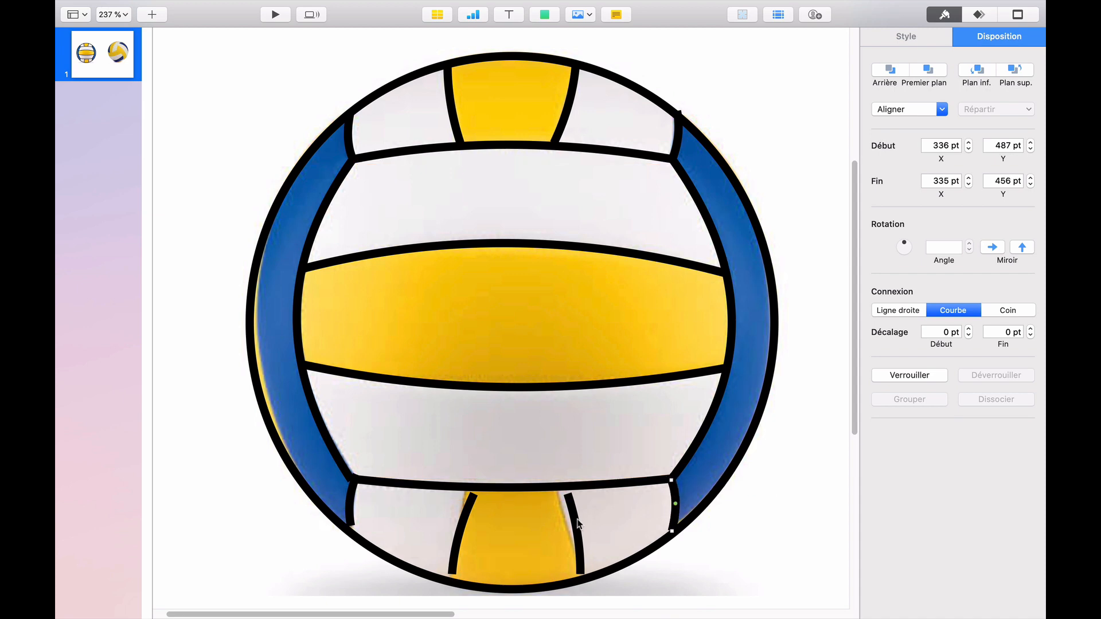
Adjust the ends and curvature of the two short lines along the sides of the lower yellow panel.
click(578, 527)
drag(568, 494, 555, 488)
drag(581, 574, 588, 579)
drag(564, 534, 571, 533)
drag(461, 521, 453, 513)
drag(441, 566, 451, 581)
drag(451, 531, 466, 532)
click(573, 536)
drag(572, 535, 565, 536)
Bend the short line at the bottom of the left blue panel to follow the panel's edge.
drag(350, 504, 360, 506)
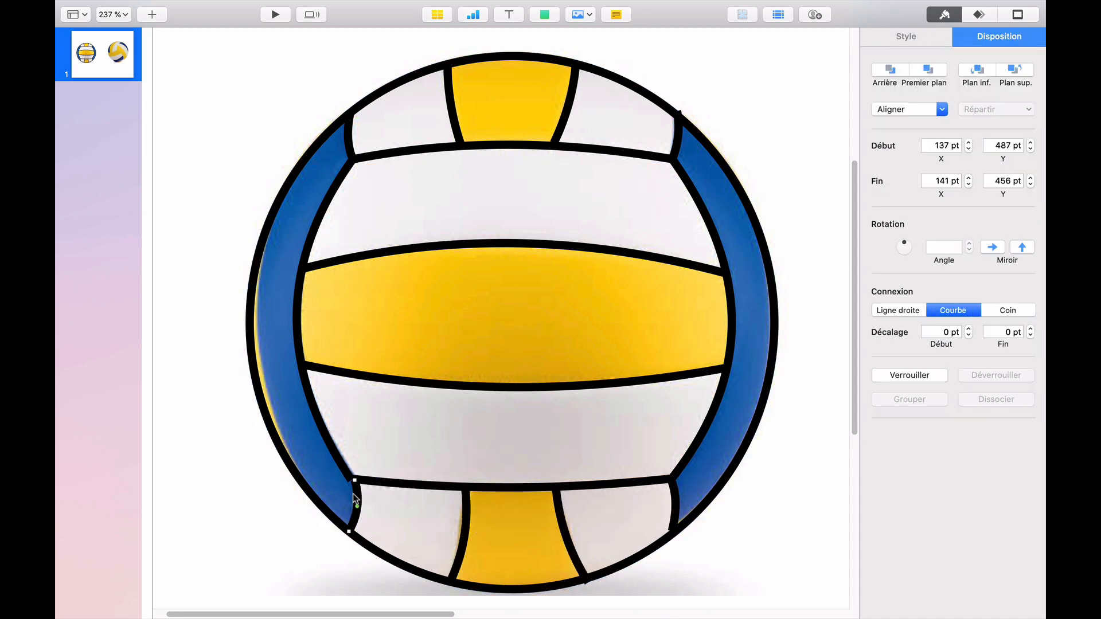
click(803, 459)
scroll(575, 376, down, 5)
scroll(576, 377, down, 2)
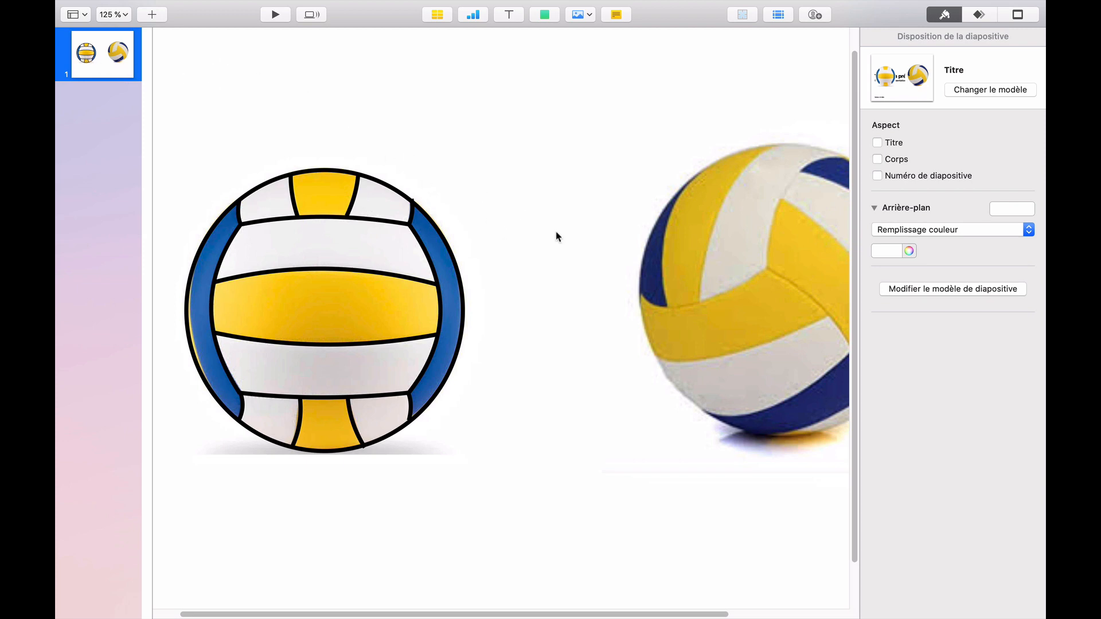
Open the Titre slide model for editing and move the front-facing volleyball photo down past the slide's lower edge.
click(938, 290)
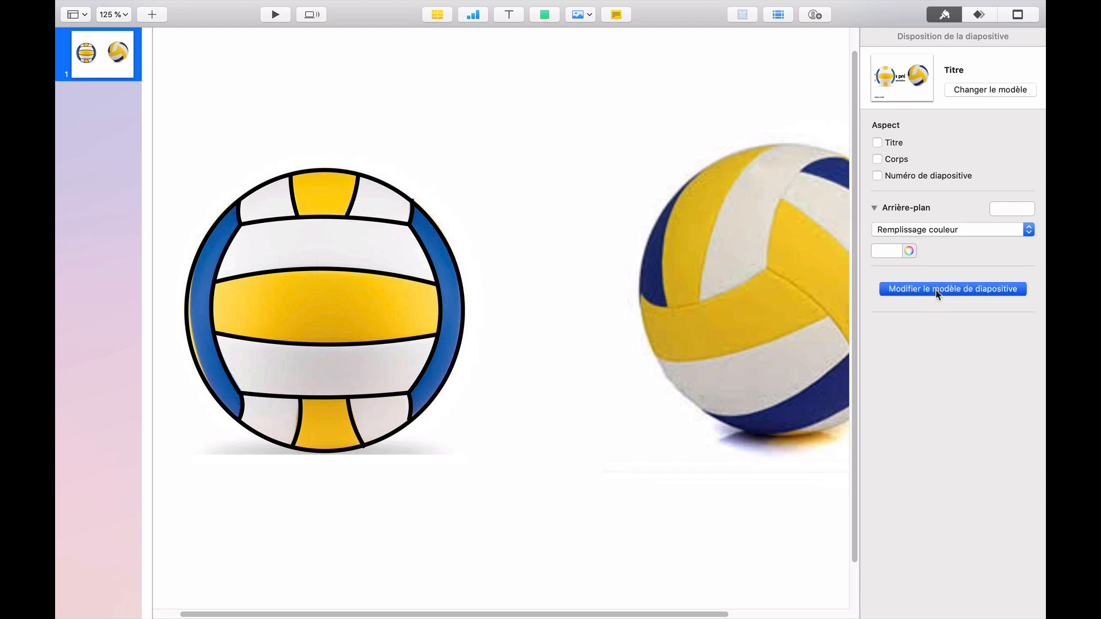
click(363, 340)
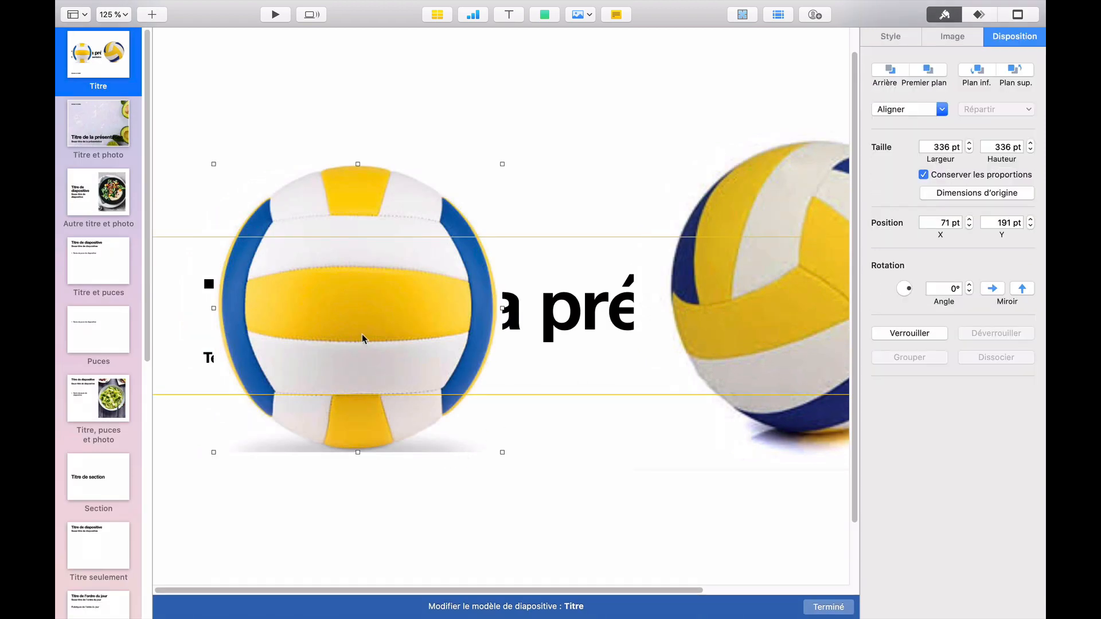
drag(362, 334, 300, 599)
click(472, 487)
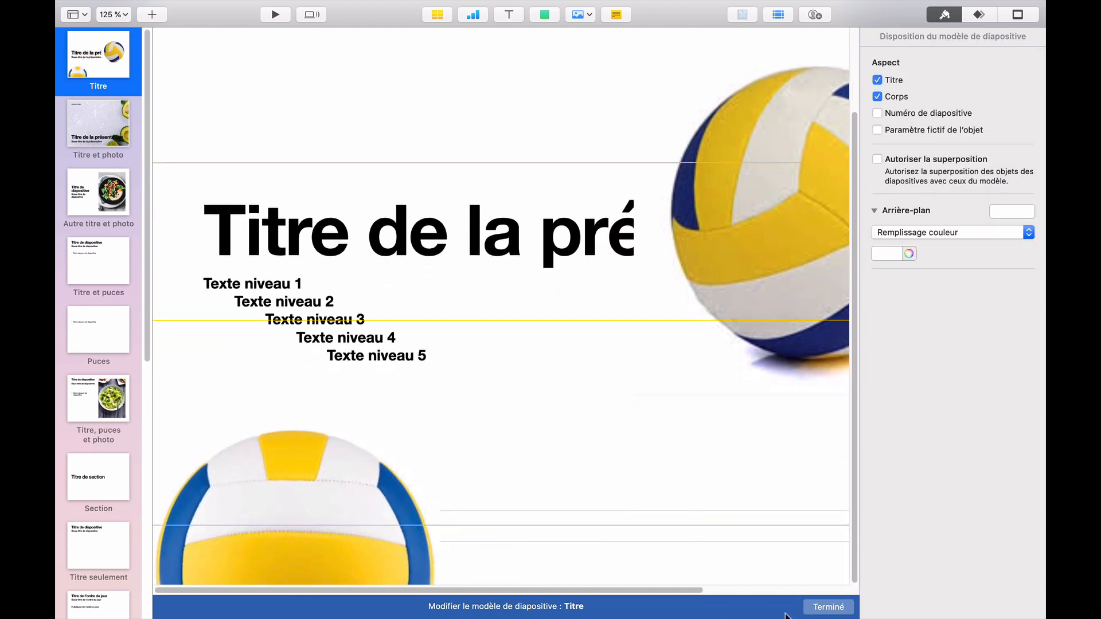
Finish editing the slide model and fit the outer end of the short line at the ball's upper right onto the circle.
click(828, 607)
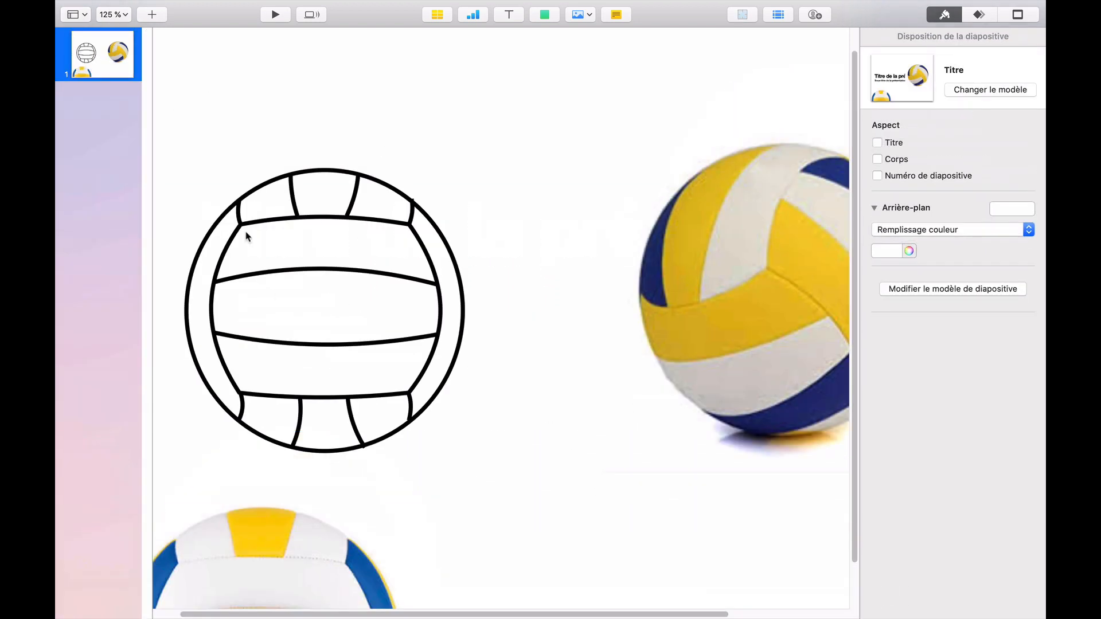
click(413, 211)
scroll(433, 187, up, 2)
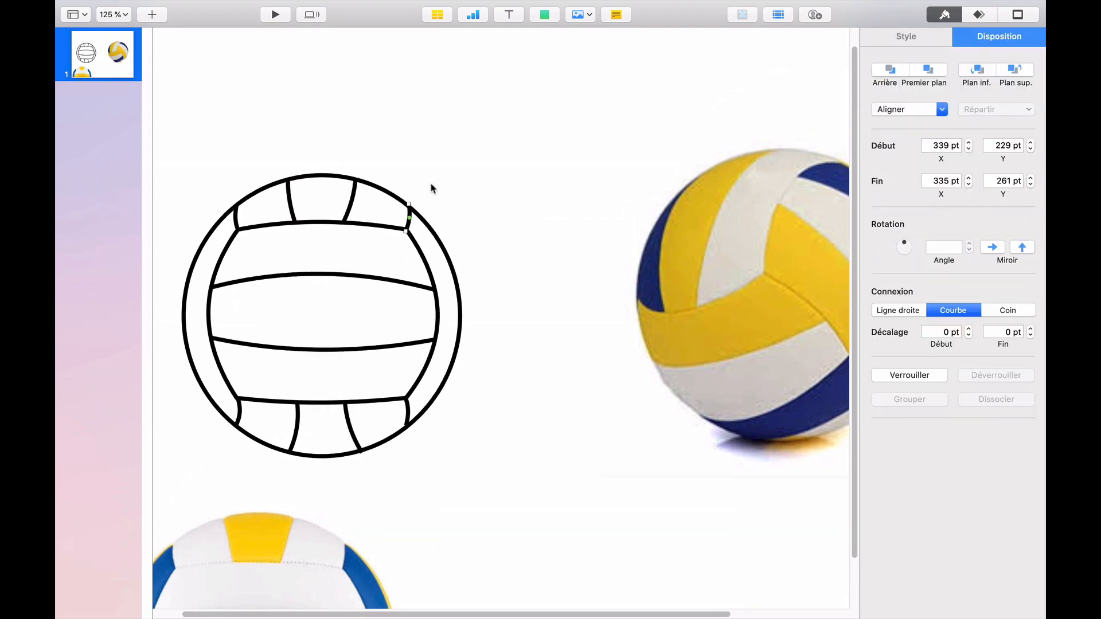
scroll(397, 199, up, 5)
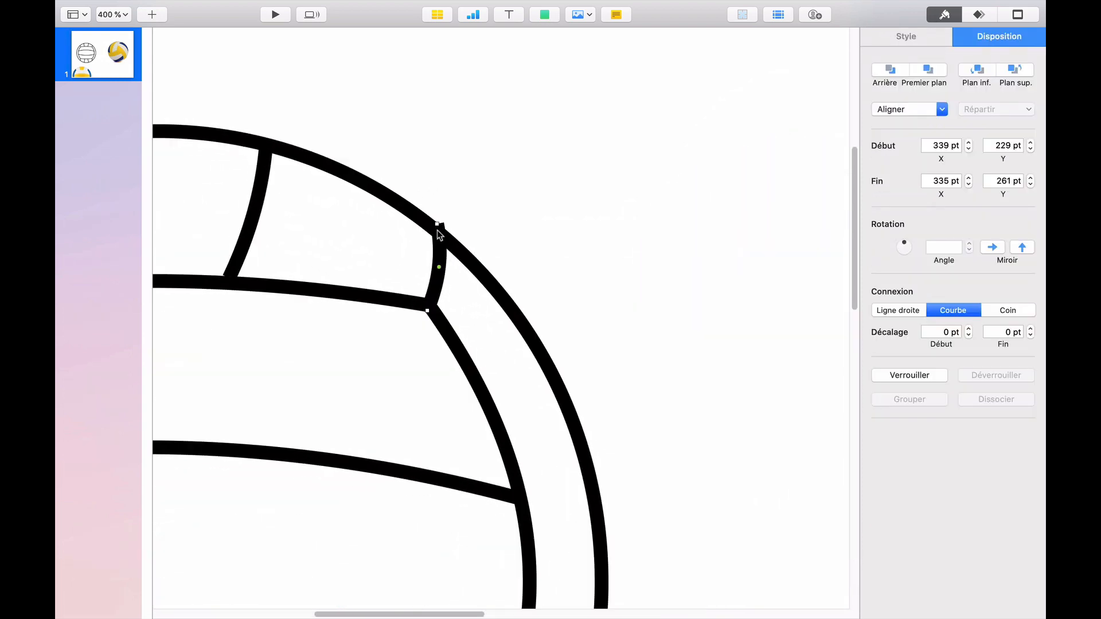
drag(434, 222, 440, 233)
key(super+z)
click(482, 217)
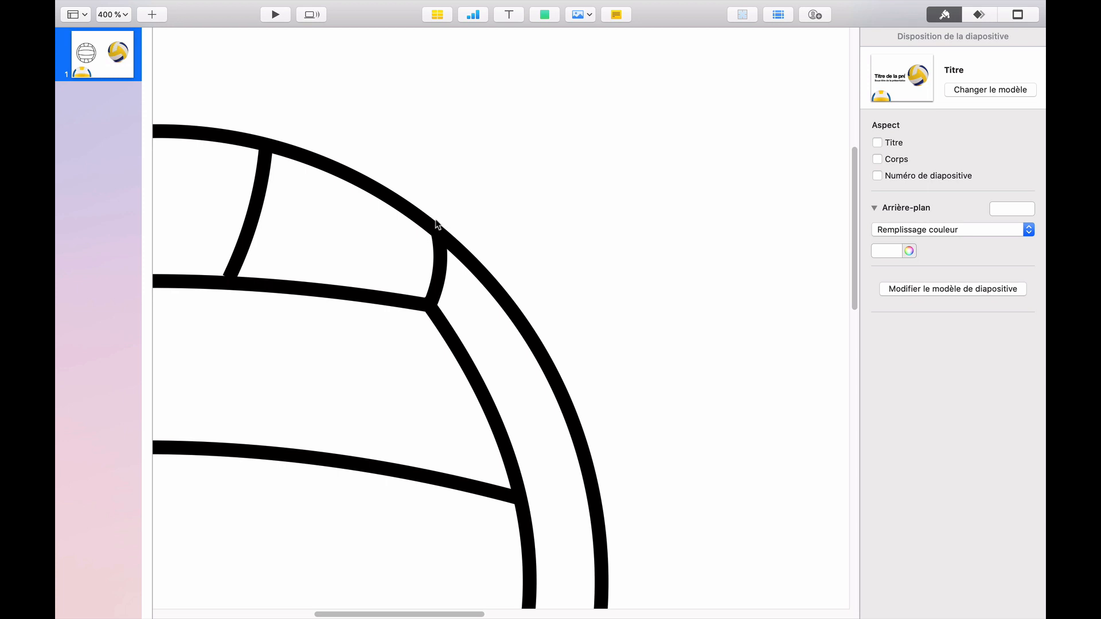
Fit the lower ends of the two short lines in the right half of the ball's bottom edge exactly onto the circle.
scroll(437, 225, down, 5)
scroll(344, 457, left, 5)
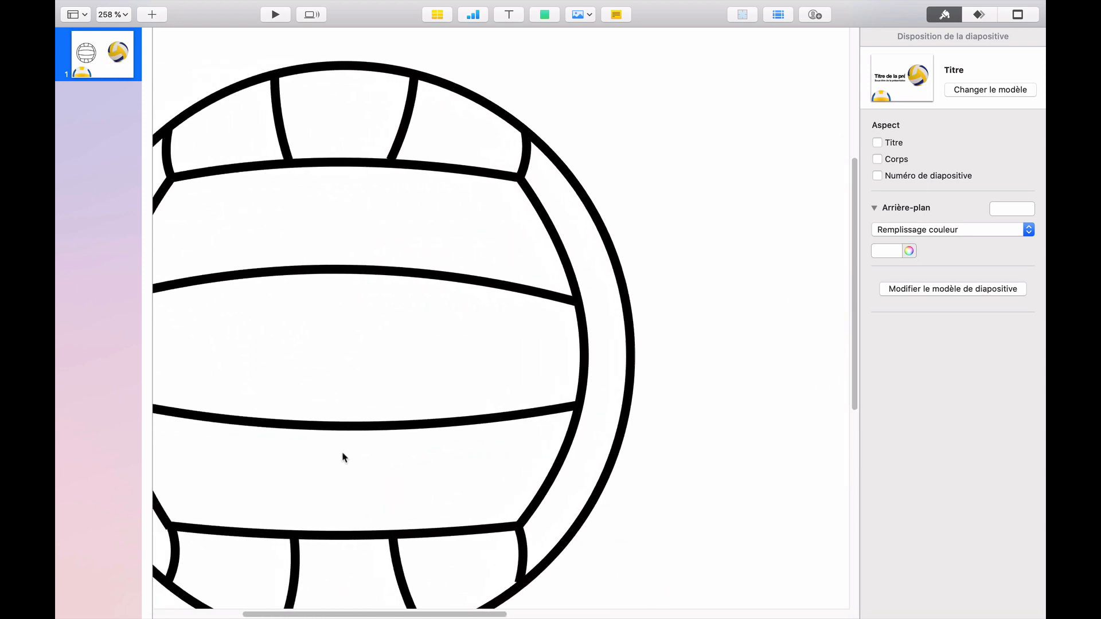
scroll(443, 462, down, 5)
click(494, 369)
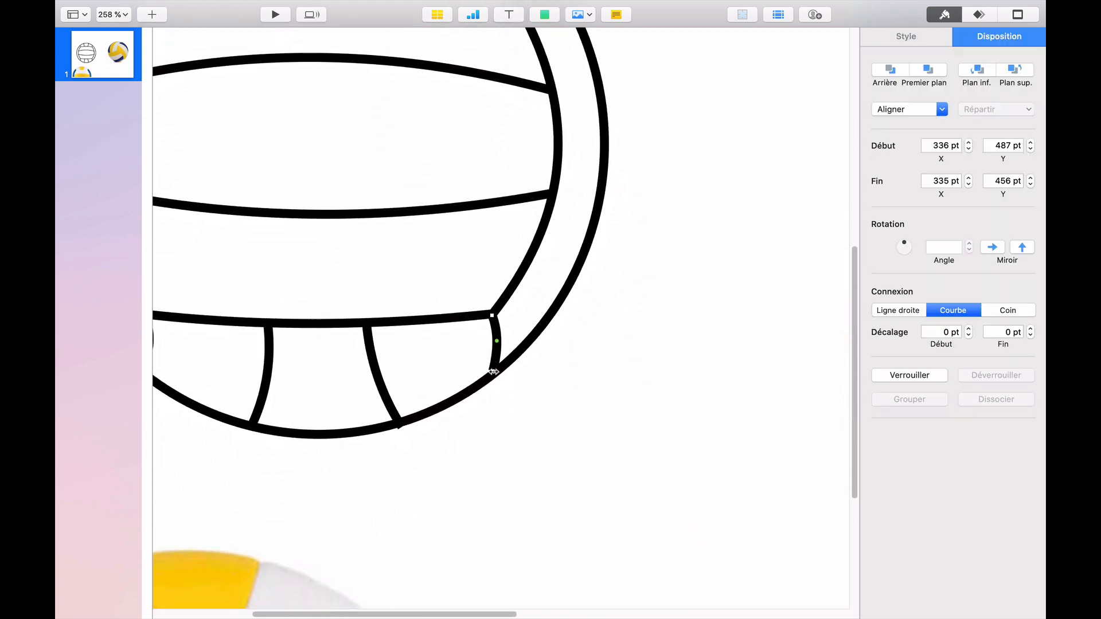
drag(493, 371, 491, 374)
click(423, 443)
click(398, 424)
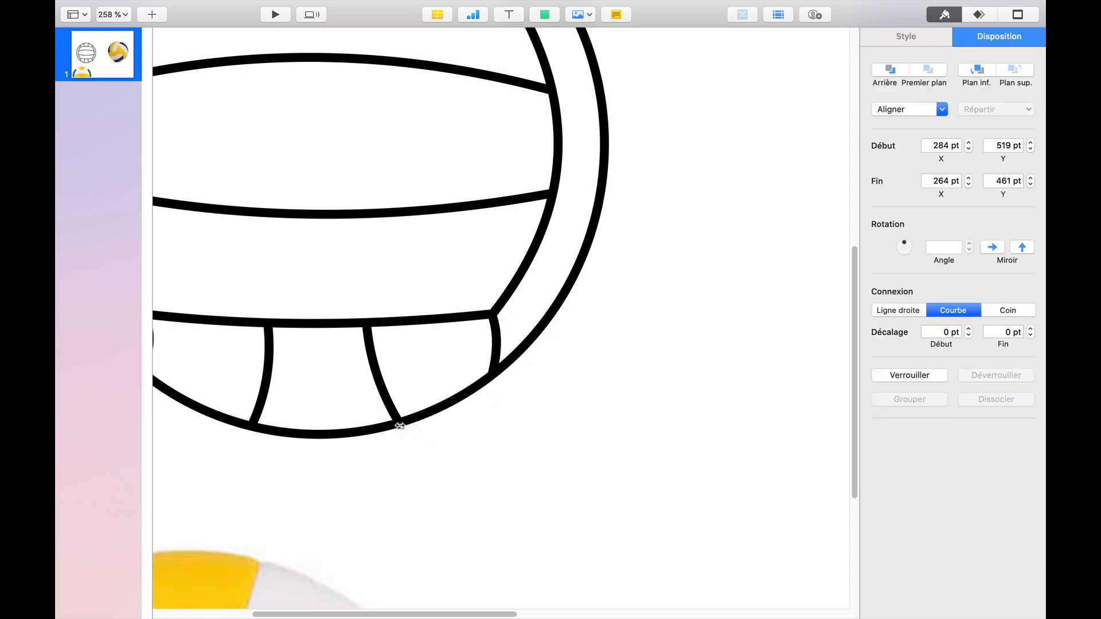
drag(400, 426, 394, 423)
click(393, 438)
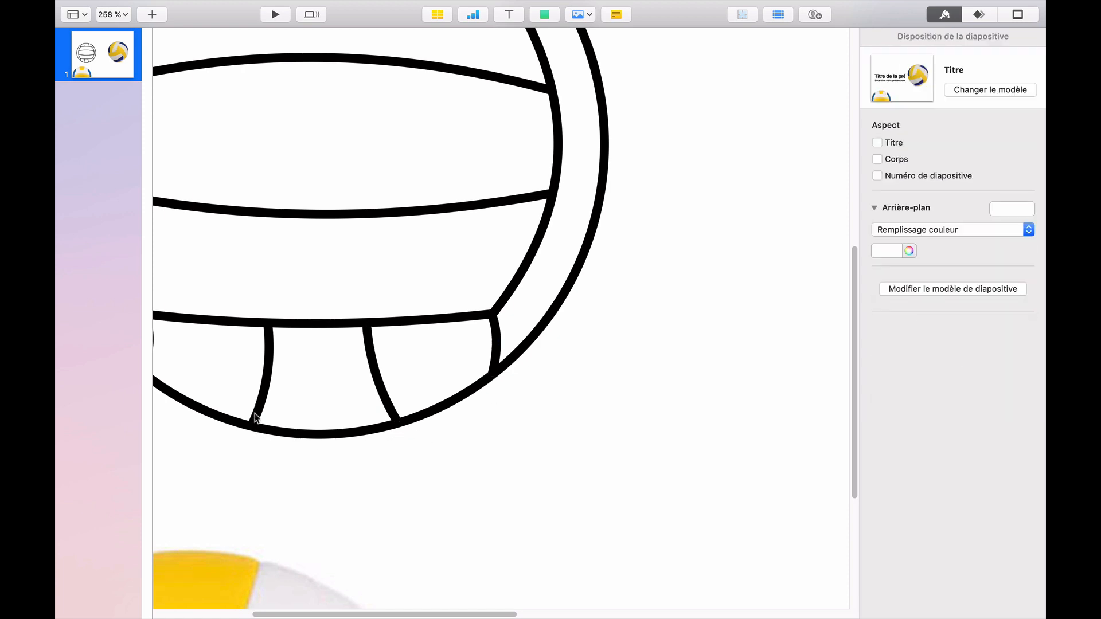
Align the upper end of the short line at the ball's lower left with the seam corner.
scroll(255, 417, left, 10)
click(403, 333)
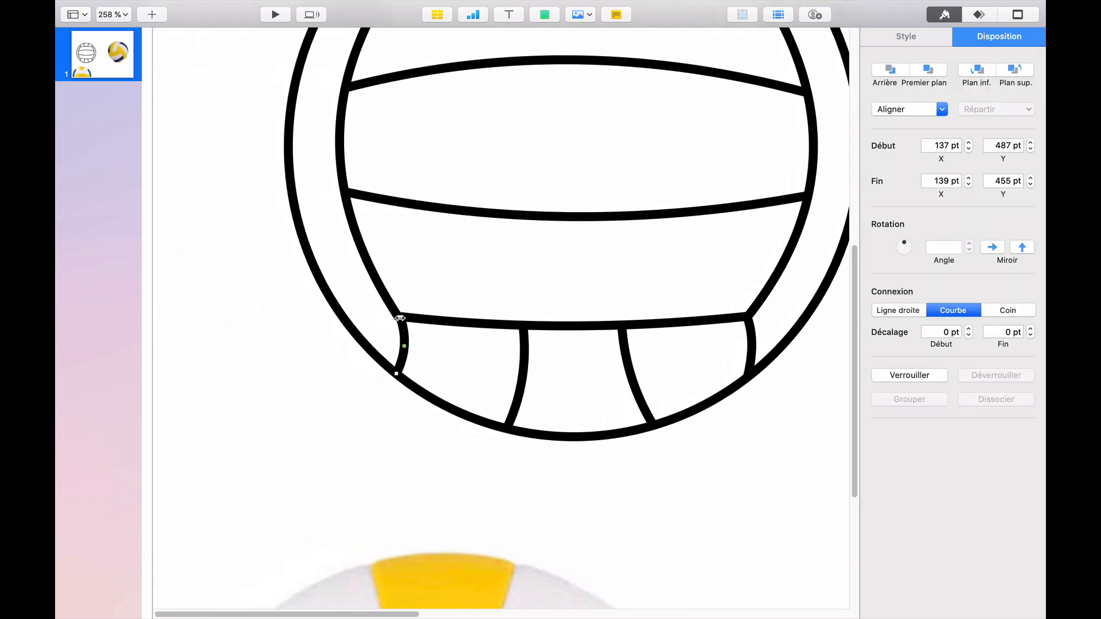
drag(400, 318, 398, 315)
click(451, 288)
Group the circle and all the seam lines into a single object and select that group.
scroll(448, 287, up, 8)
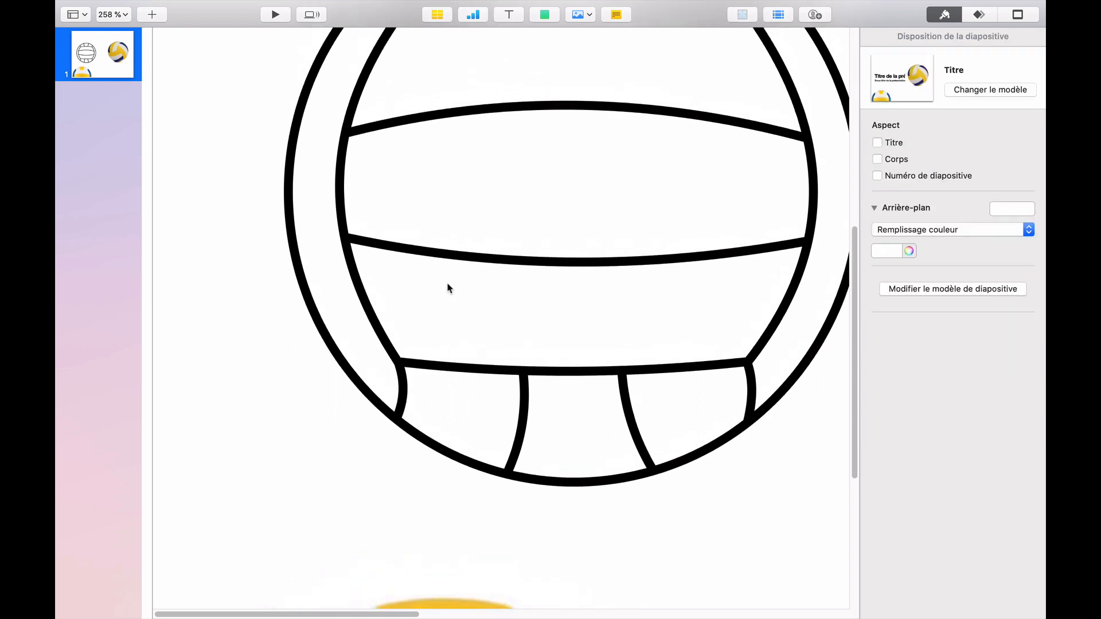
scroll(449, 288, down, 8)
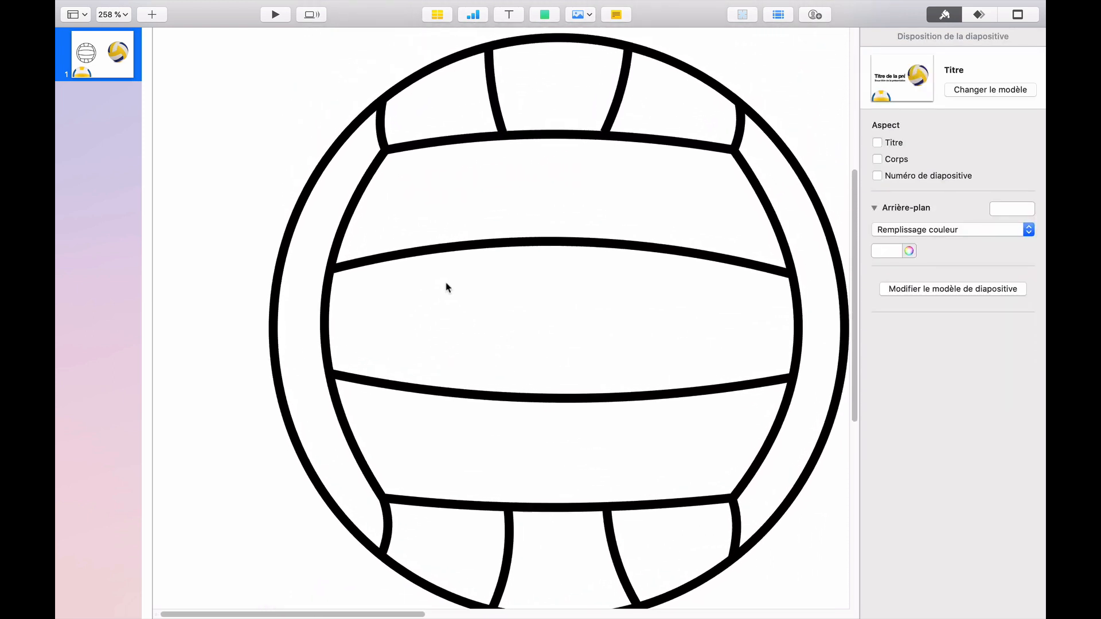
scroll(449, 288, down, 6)
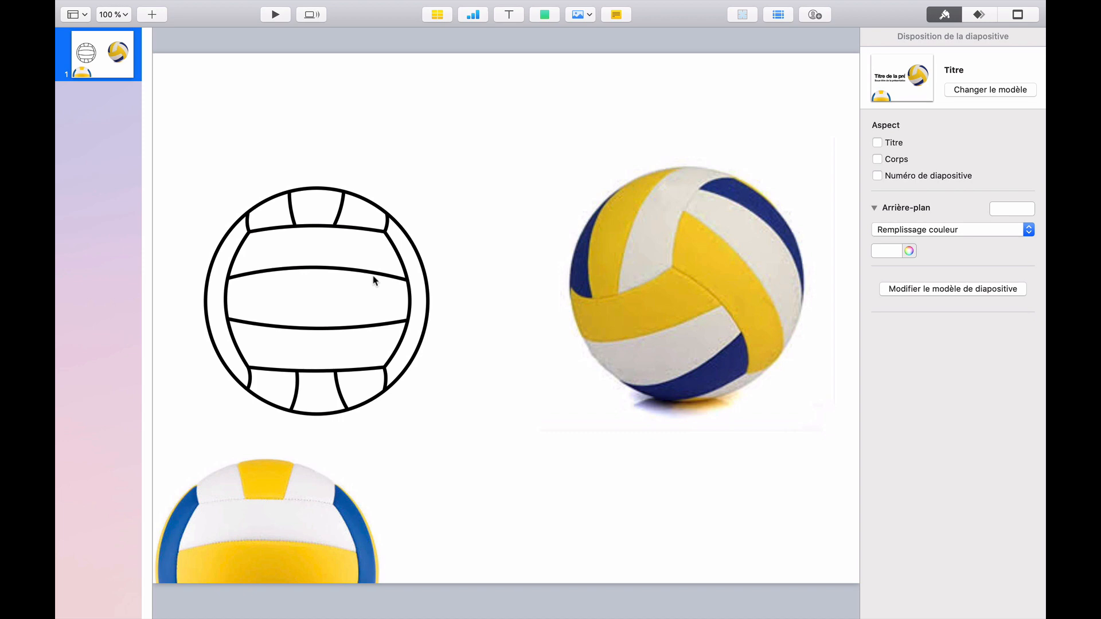
key(super+a)
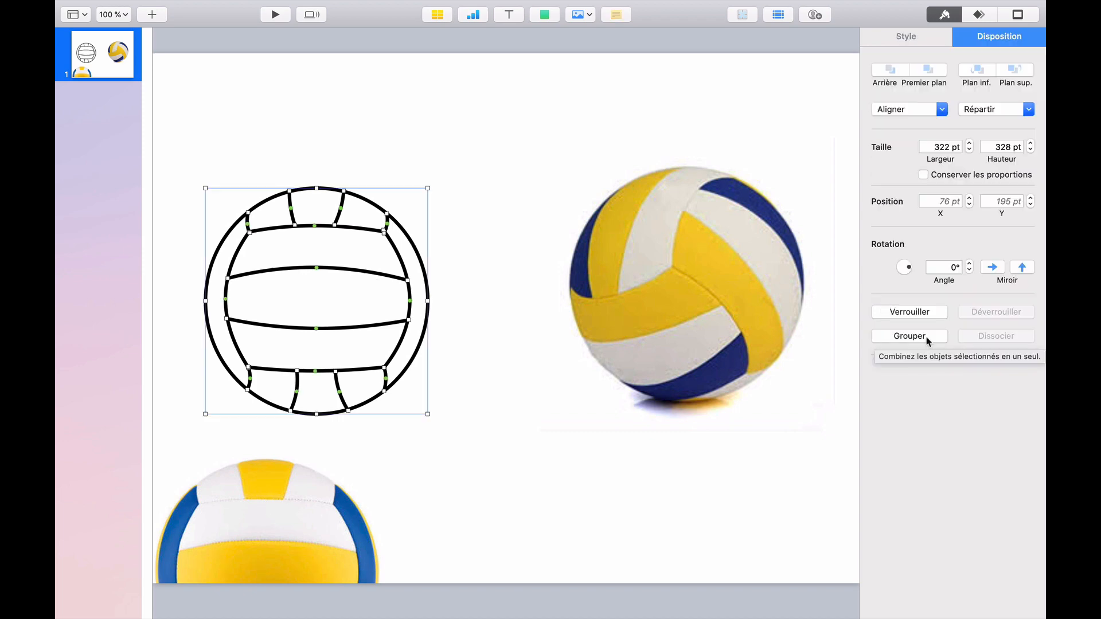
click(927, 338)
click(445, 339)
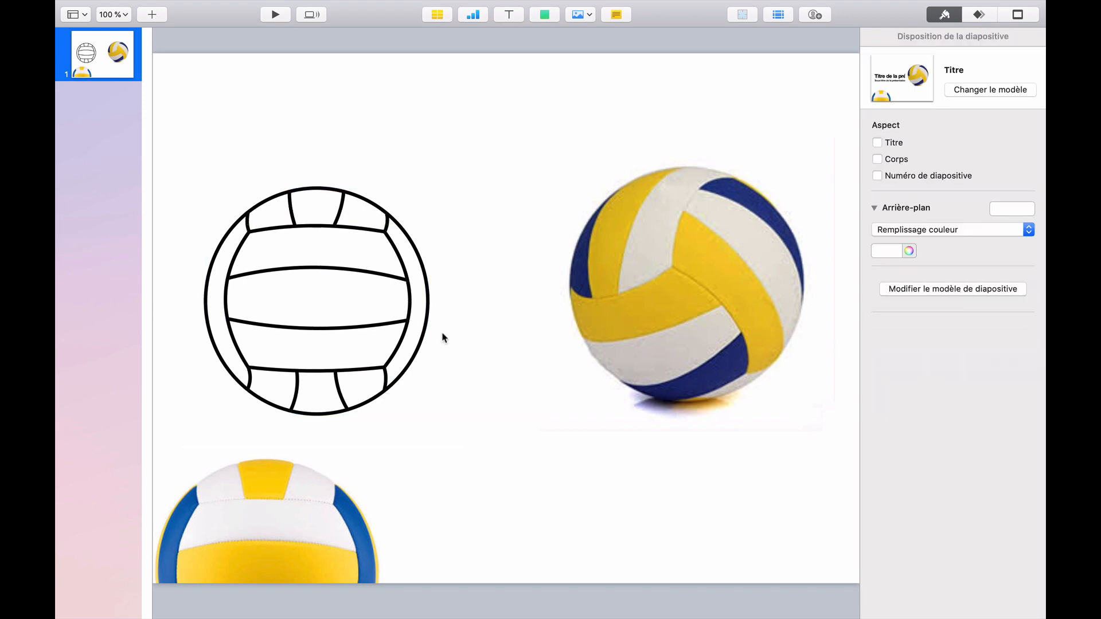
click(362, 341)
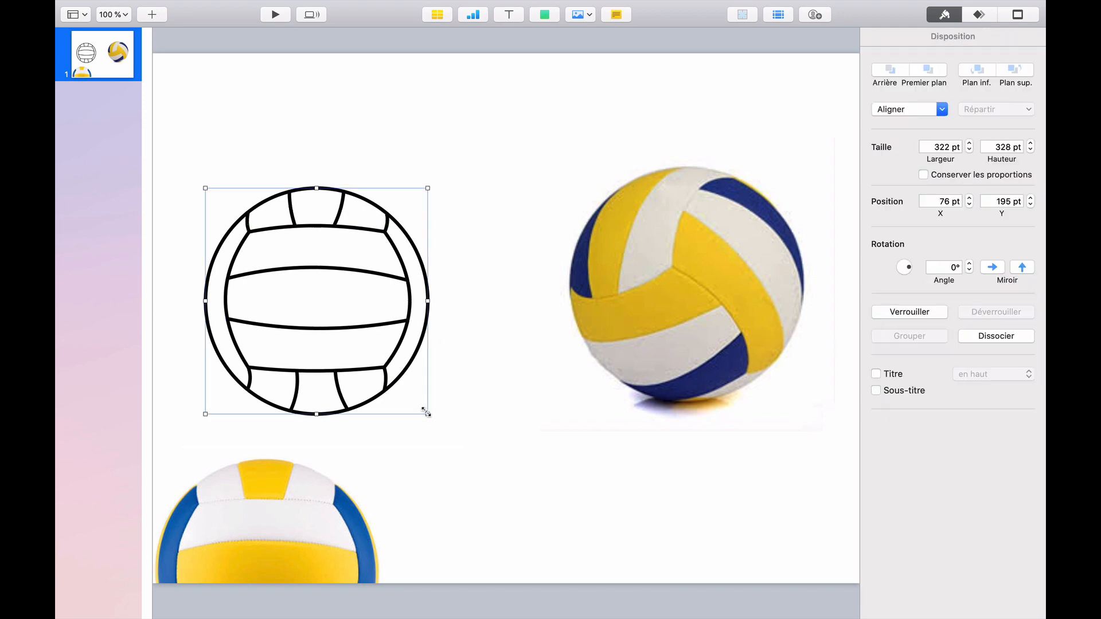
Try enlarging the grouped ball outline towards the slide's lower right corner, undoing each resize.
drag(428, 413, 831, 608)
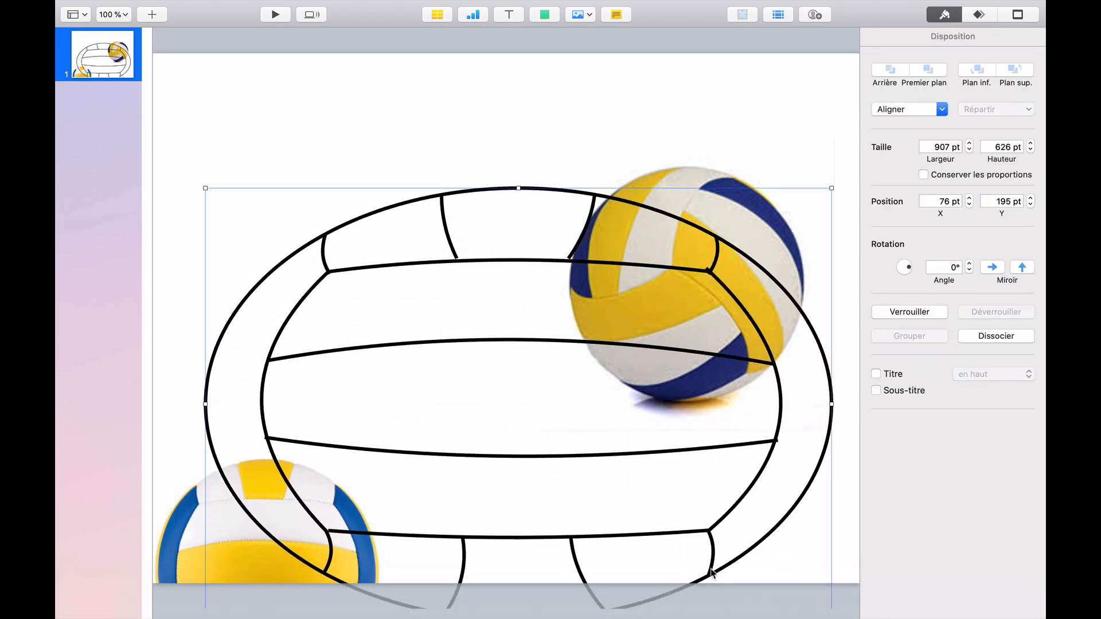
key(super+z)
drag(427, 413, 669, 595)
key(super+z)
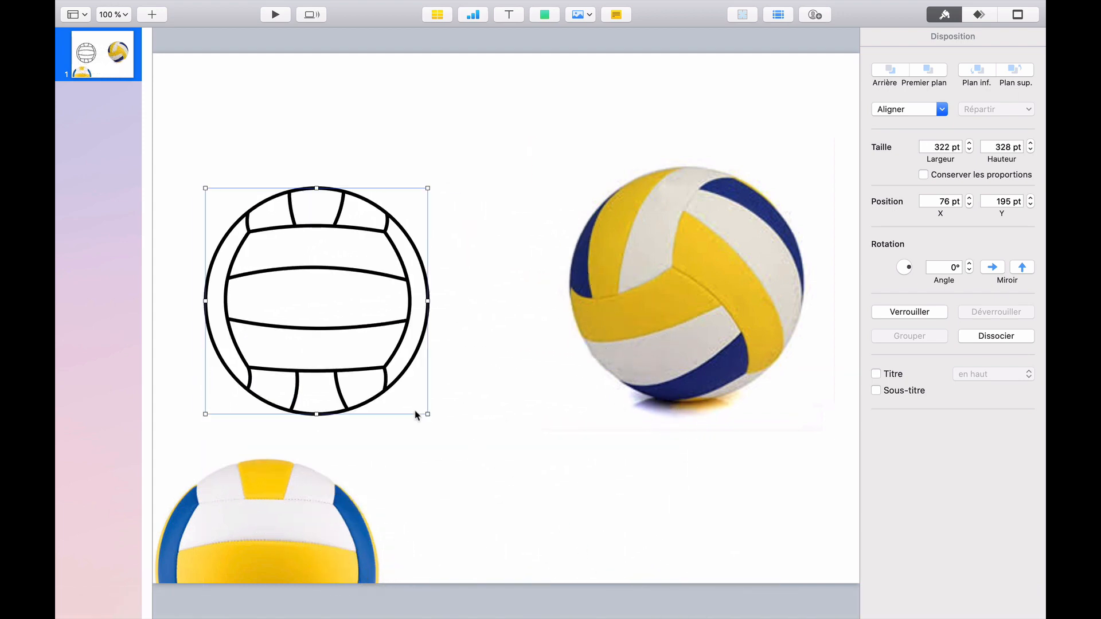
Shrink the grouped ball outline to about three quarters of its size, keeping its proportions, and deselect it.
drag(428, 413, 449, 273)
click(395, 190)
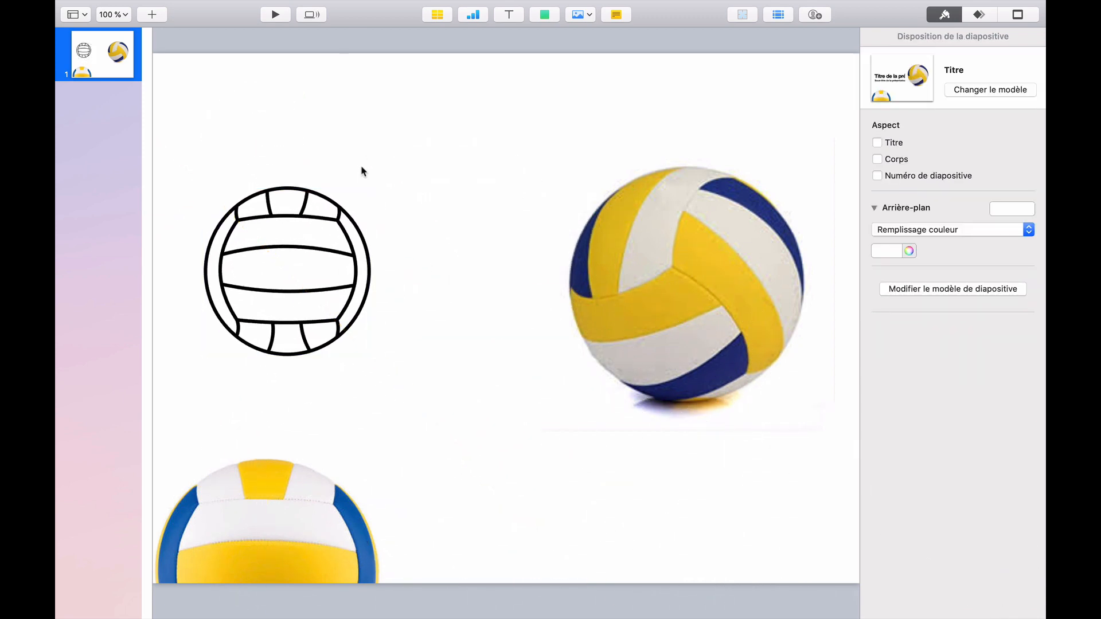